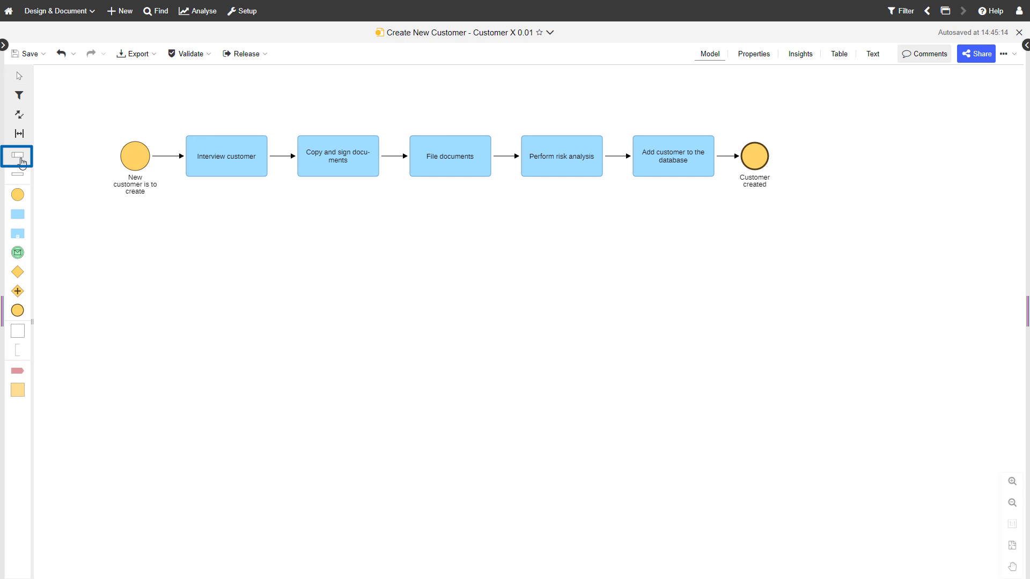
Step: Add a pool around the existing process flow and name it "ADOMoney Bank"
drag(22, 161, 70, 82)
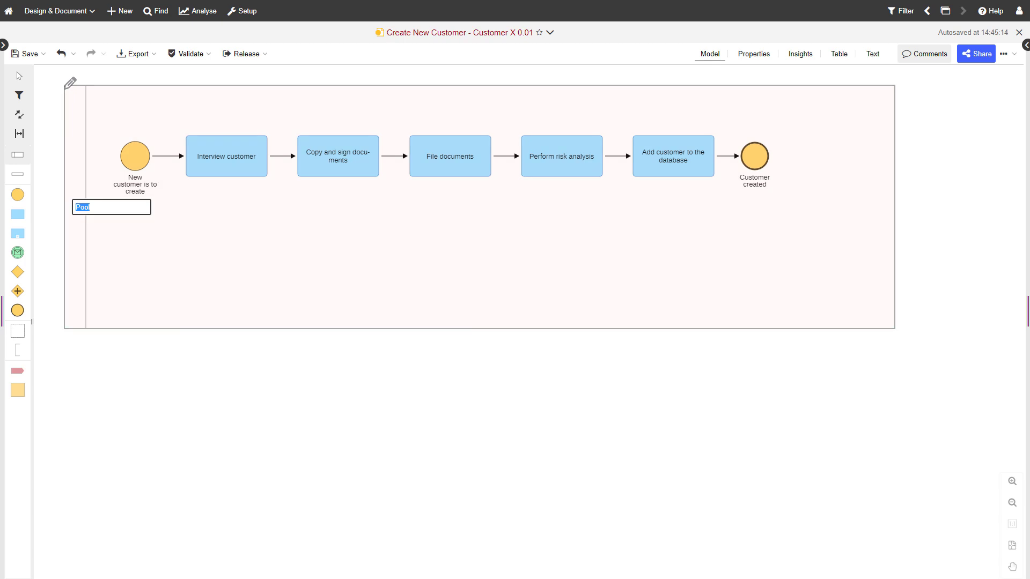
text(ADOMoney Bank)
key(Return)
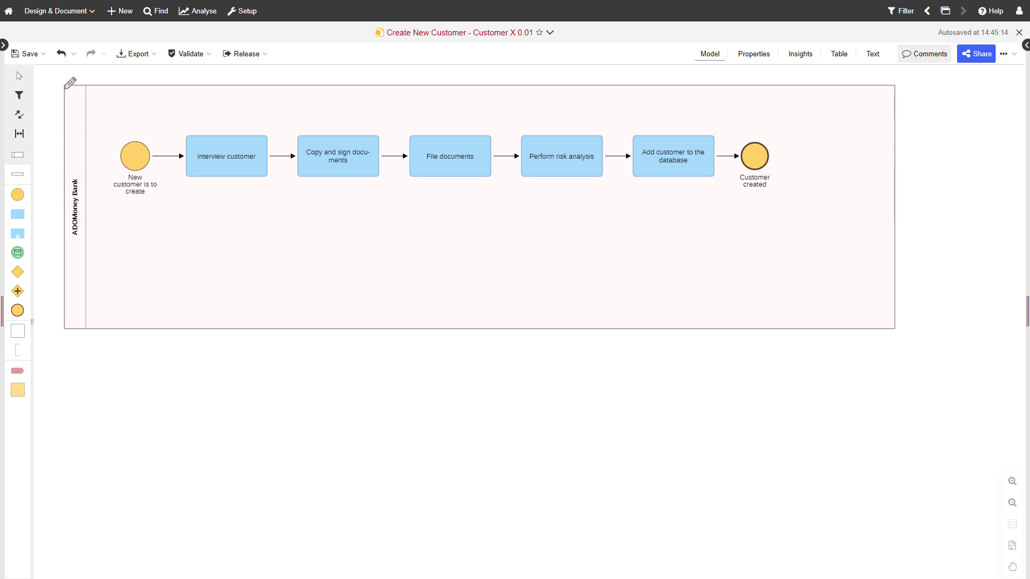
click(52, 89)
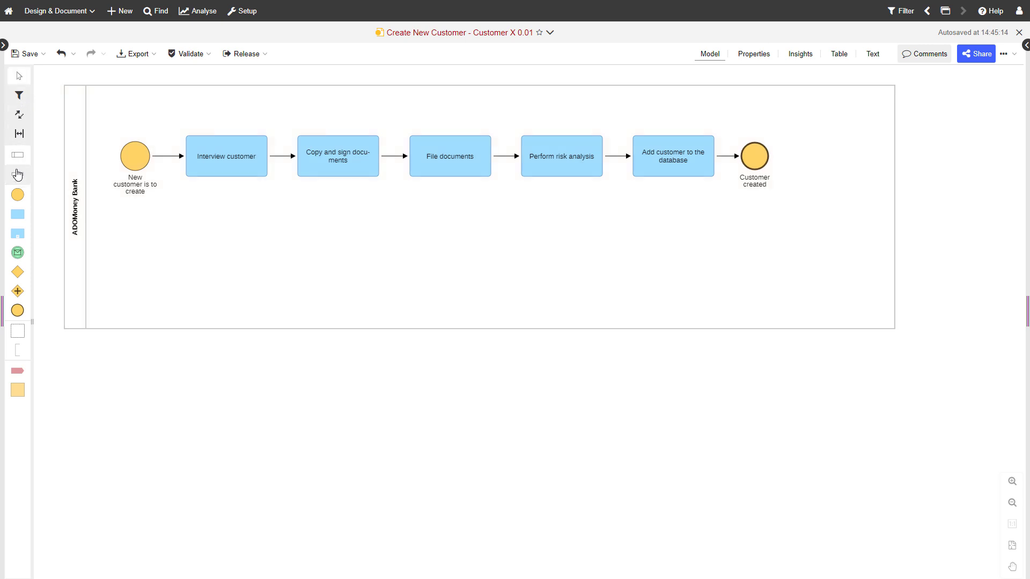
Step: Insert three stacked lanes into the ADOMoney Bank pool, keeping their default names
click(17, 175)
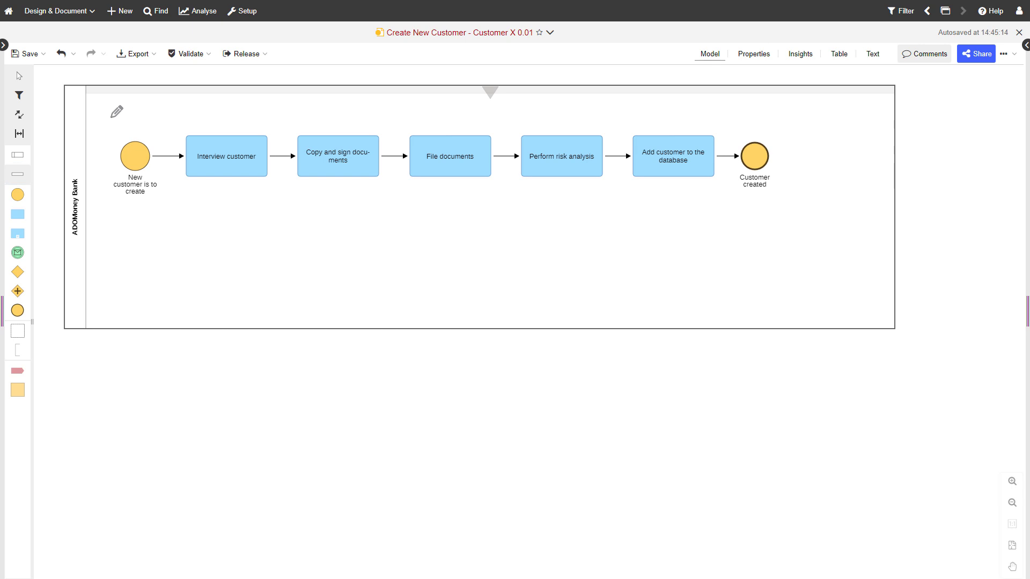
click(114, 110)
click(116, 218)
click(115, 333)
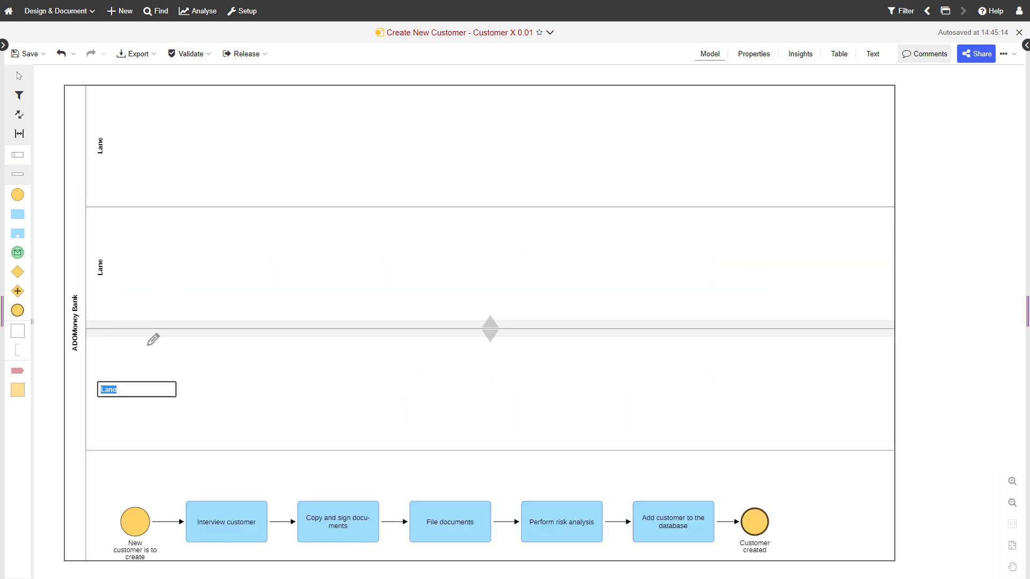
click(959, 363)
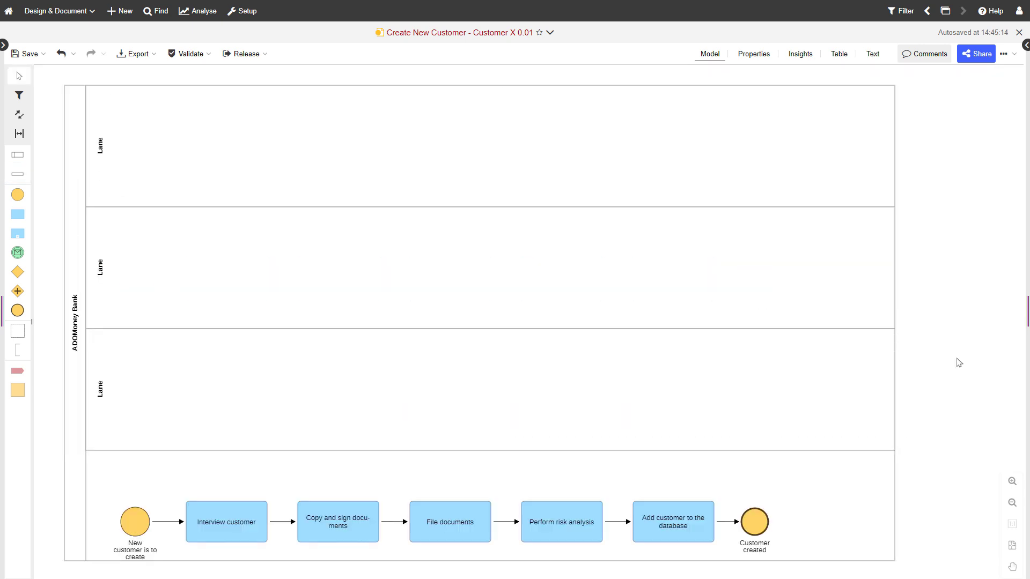
Step: Rename the topmost lane "Private Customer Account Manager"
click(100, 148)
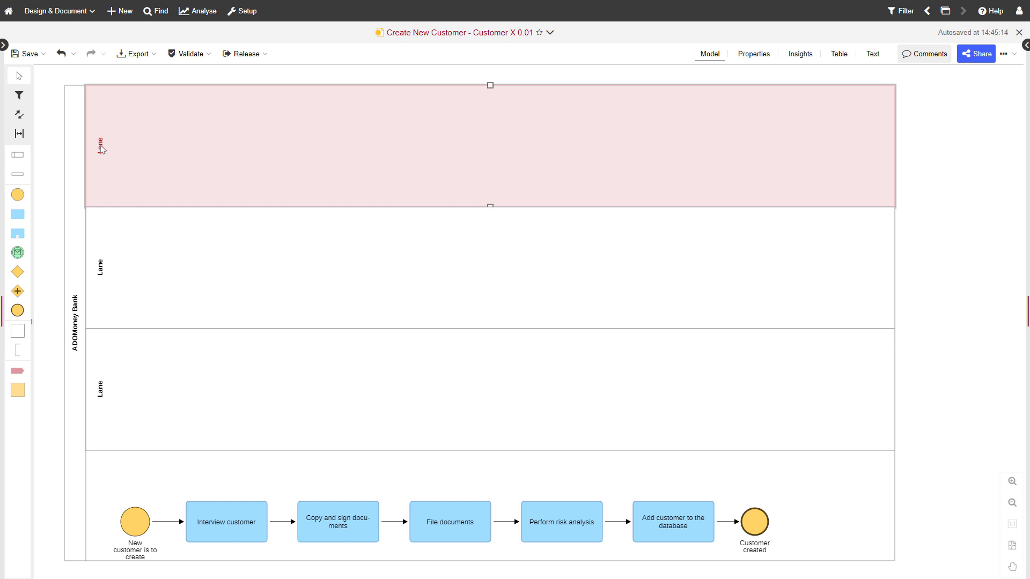
double_click(100, 148)
text(Private Customer Account Manager)
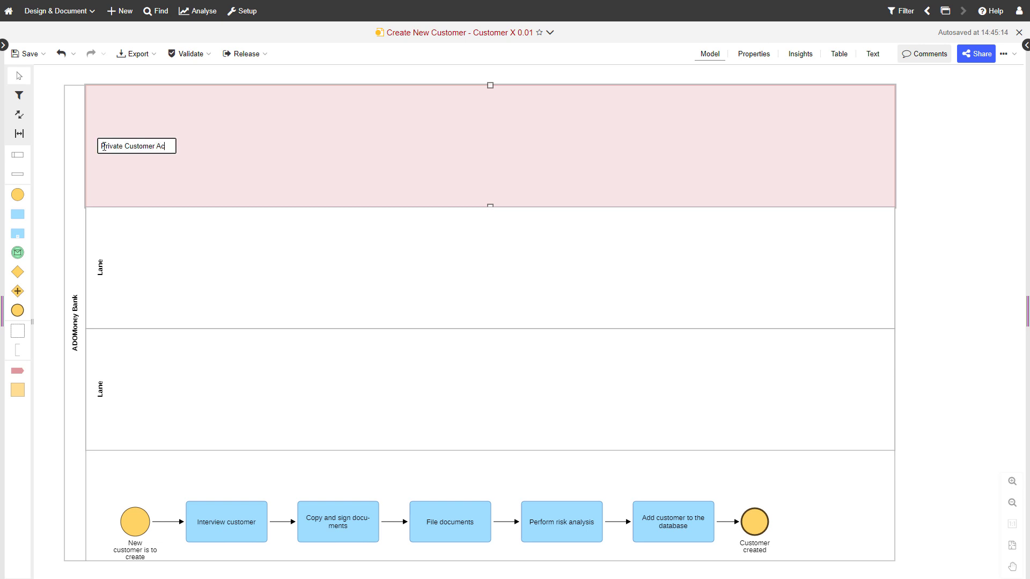
key(Return)
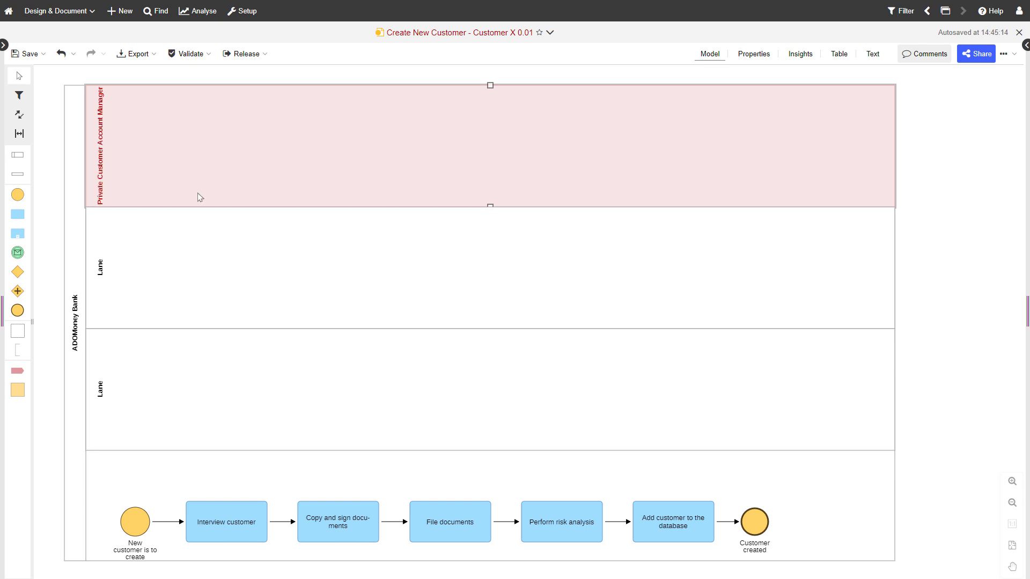
click(933, 420)
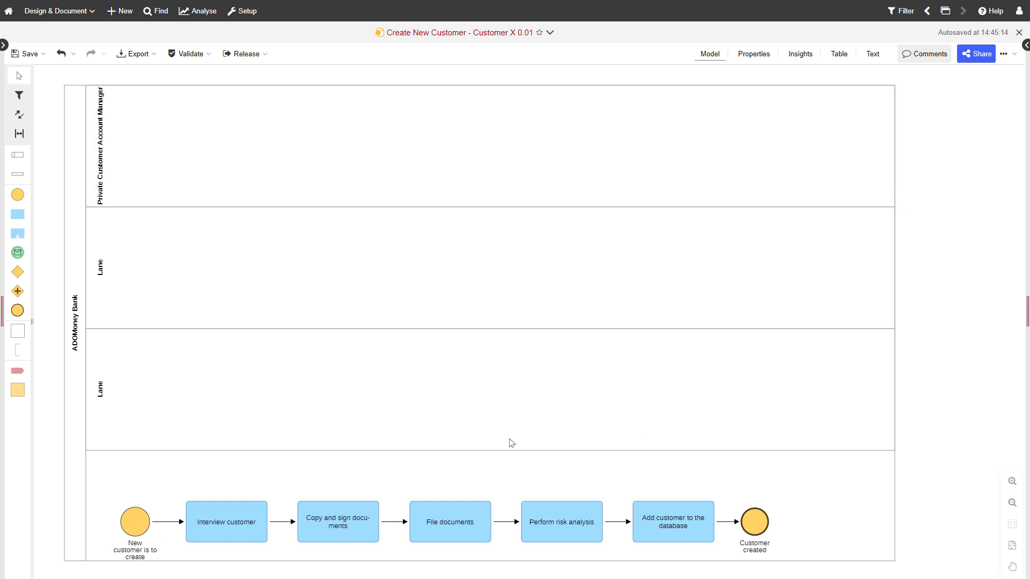
Step: Move the entire process flow into the Private Customer Account Manager lane and shorten the pool to remove the empty area below the third lane
drag(96, 476, 793, 563)
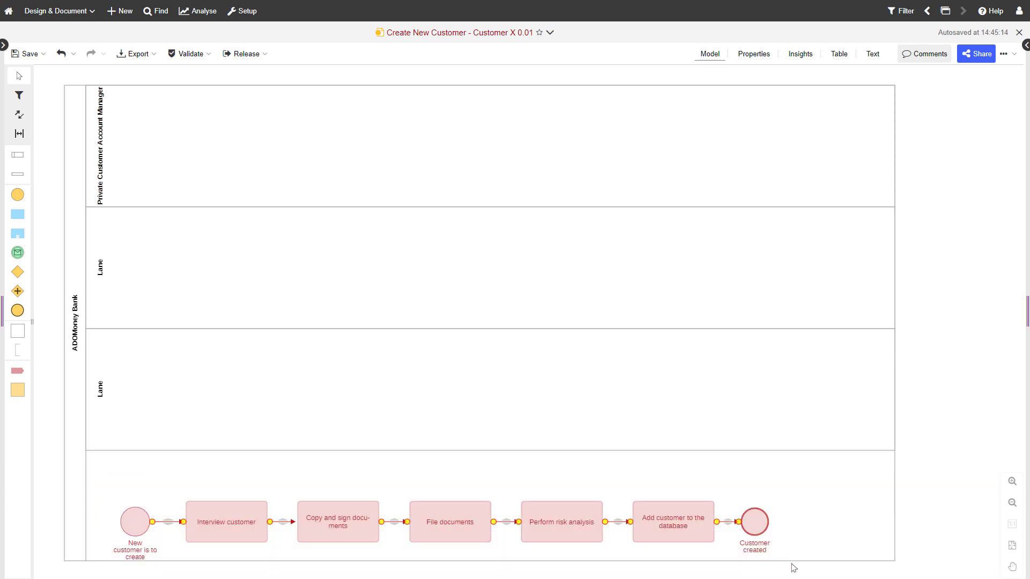
drag(586, 534, 621, 150)
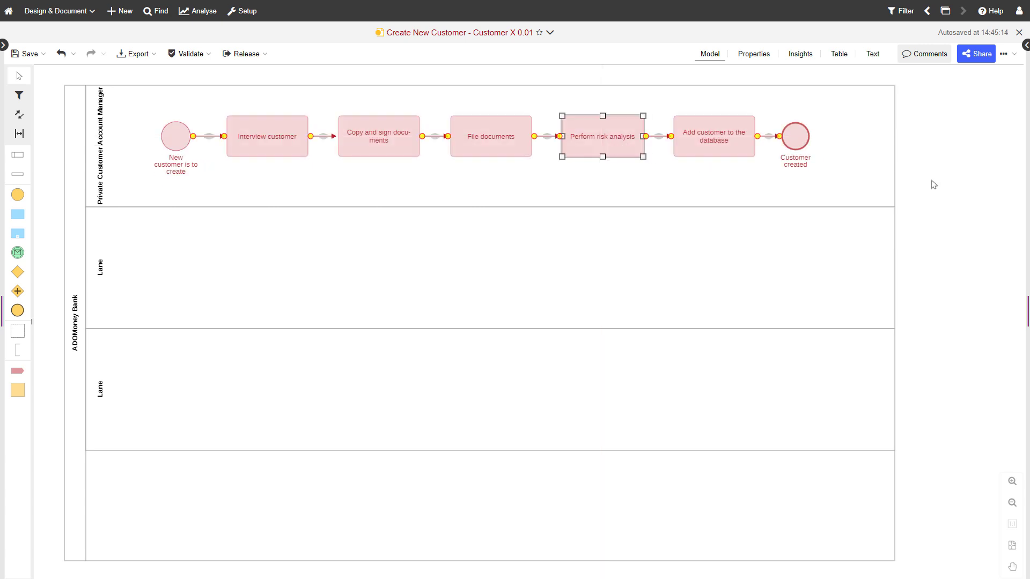
drag(598, 563, 600, 372)
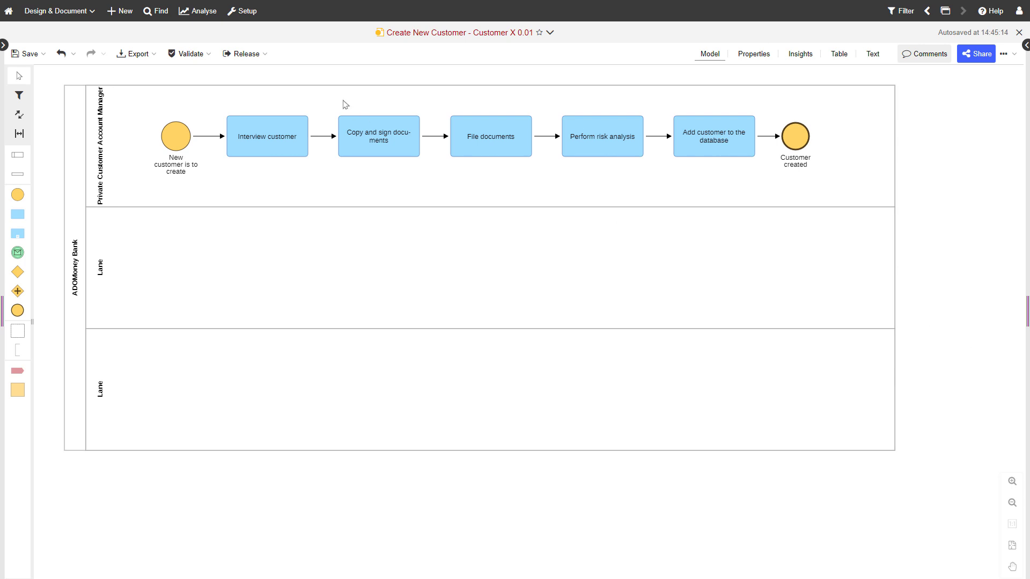
Step: Shift everything from "Copy and sign documents" through the end event to the right and widen the pool to fit
drag(331, 97, 811, 208)
drag(719, 156, 820, 156)
click(913, 107)
drag(925, 106, 927, 106)
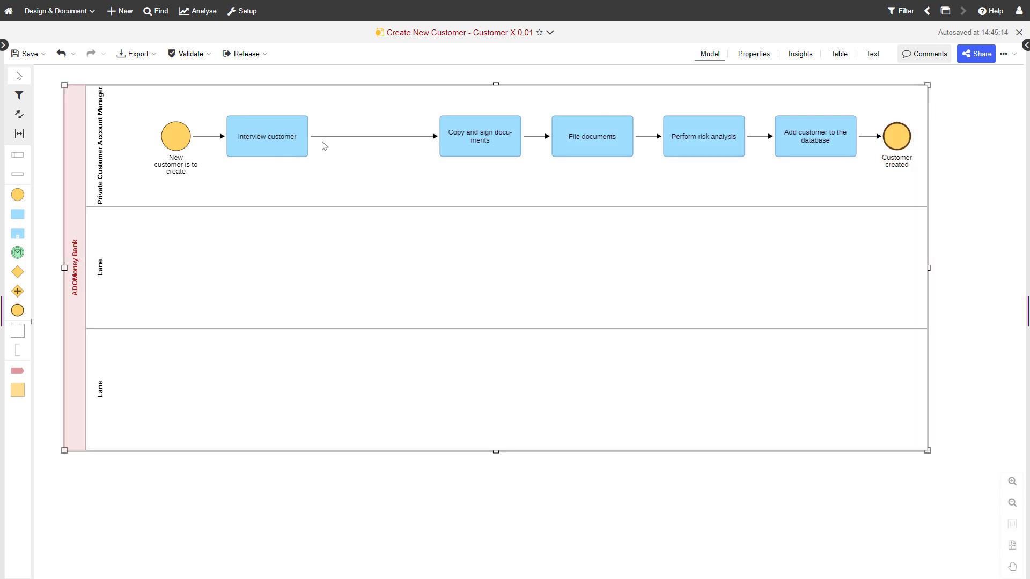
Step: Insert an exclusive gateway named "Individual or legal entity?" right after the "Interview customer" task
click(296, 149)
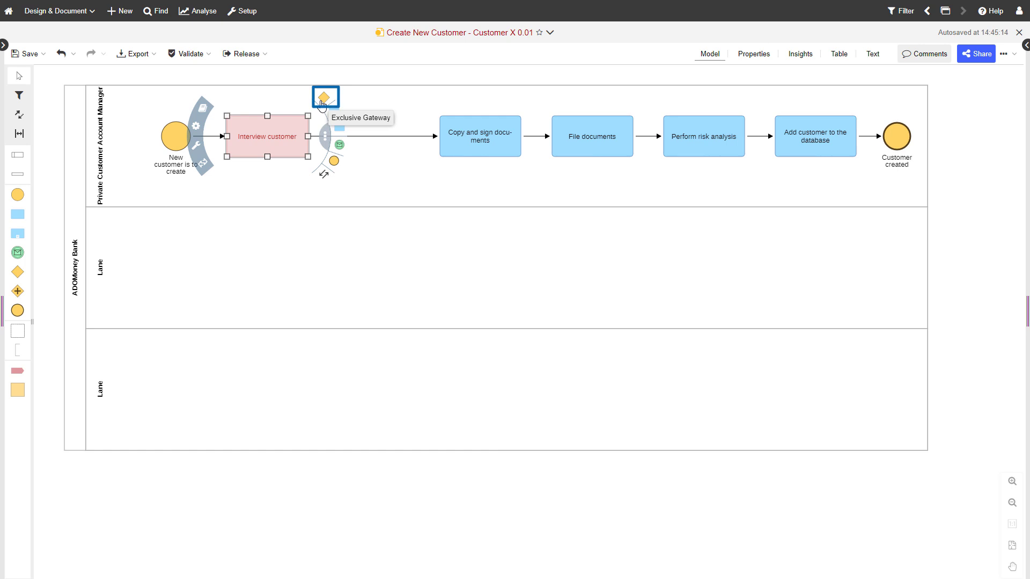
click(322, 101)
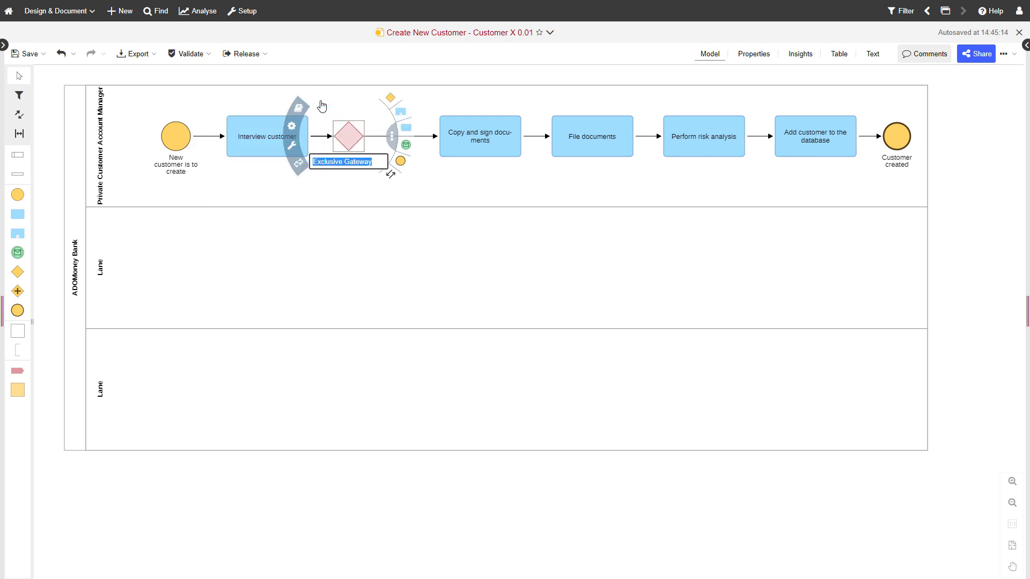
text(Individual o)
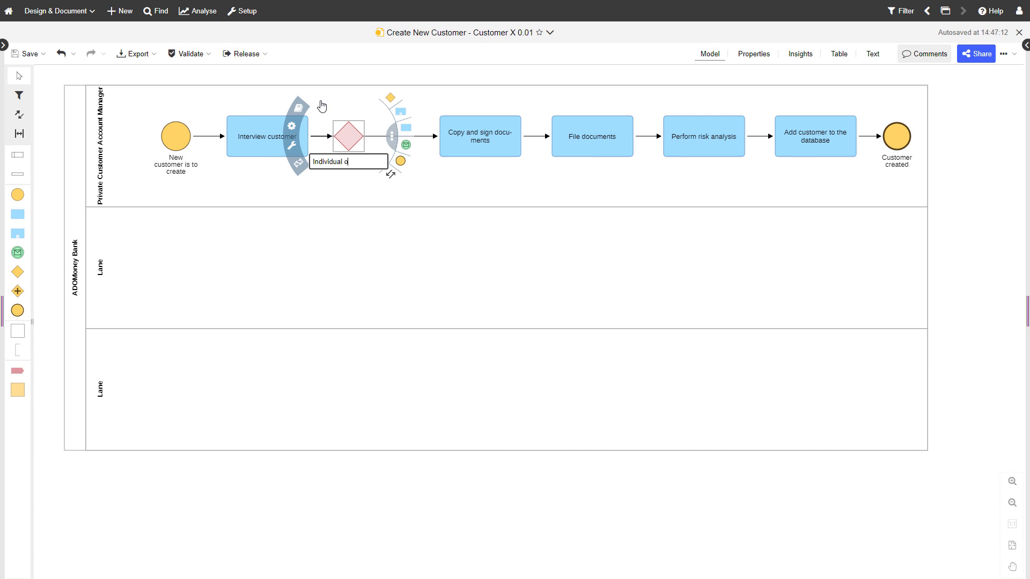
text(r legal entity?)
key(Return)
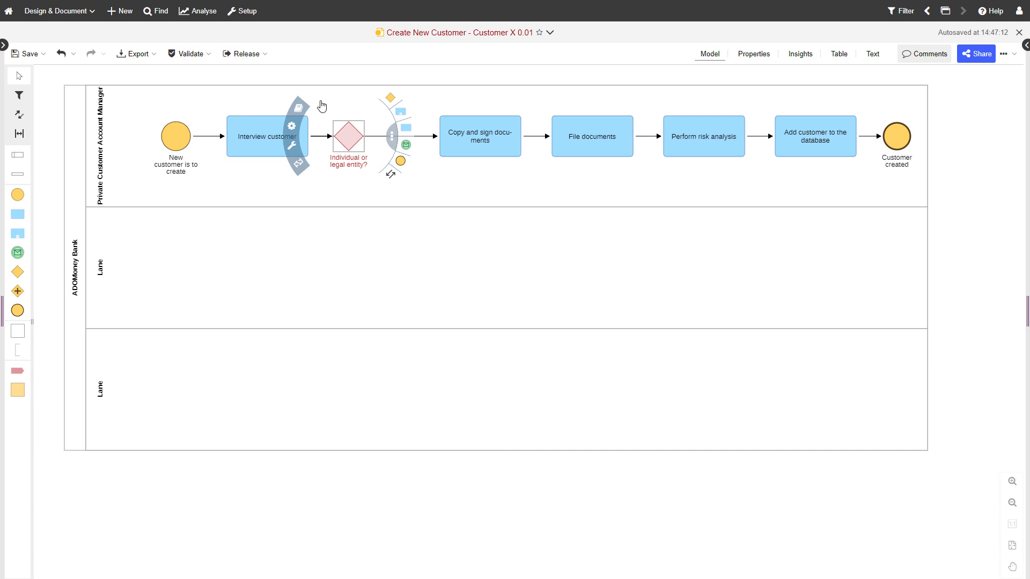
Step: Name the sequence flow from the gateway to "Copy and sign documents" "Individual" and shift its label slightly away from the gateway
click(425, 137)
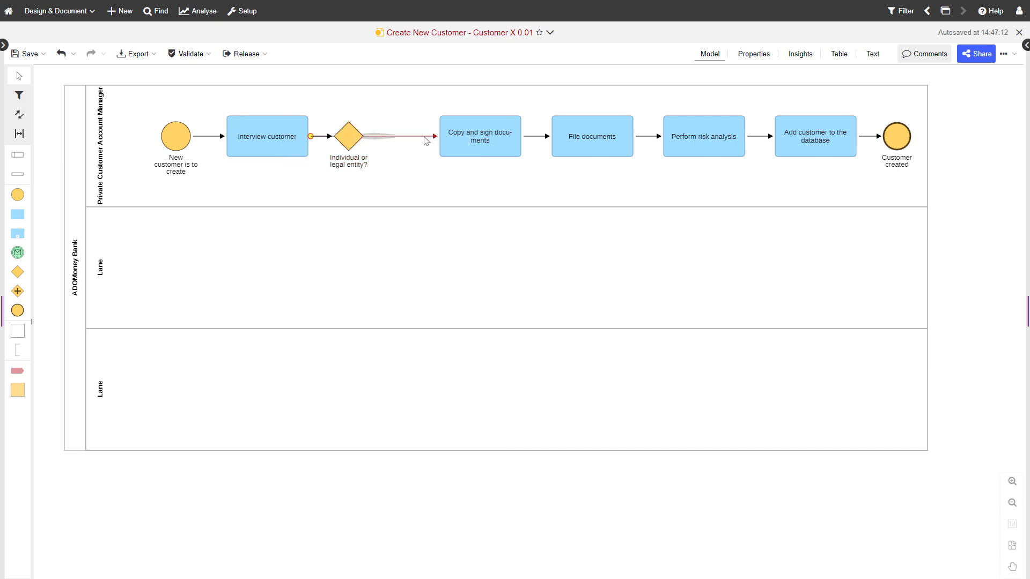
double_click(424, 136)
text(In)
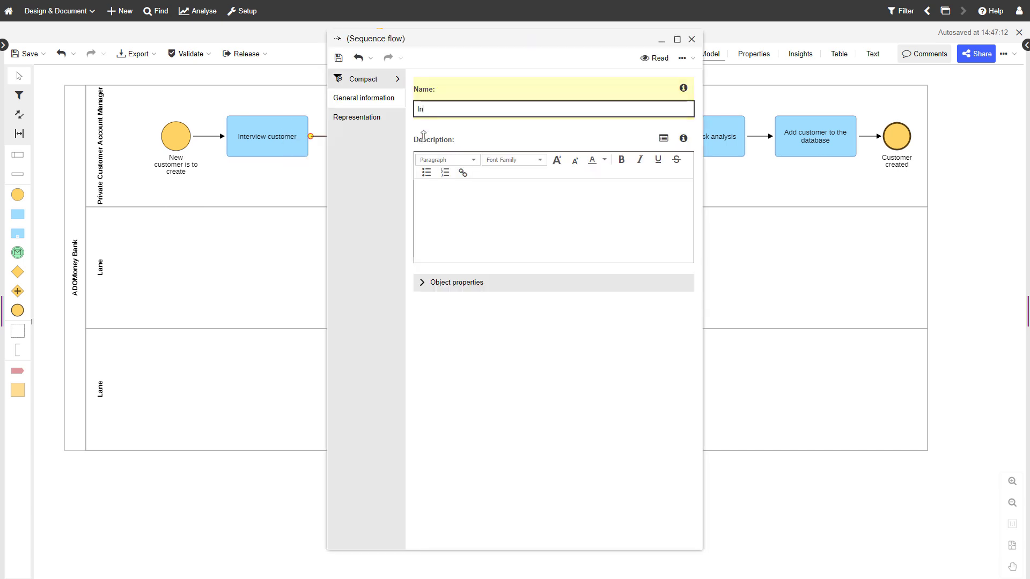
text(dividual)
key(Return)
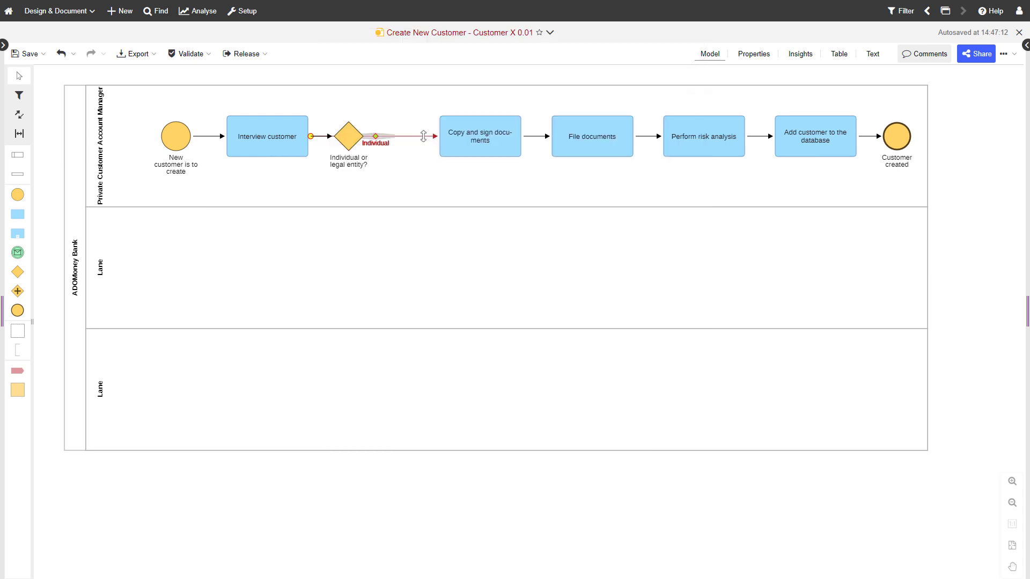
drag(379, 147, 392, 148)
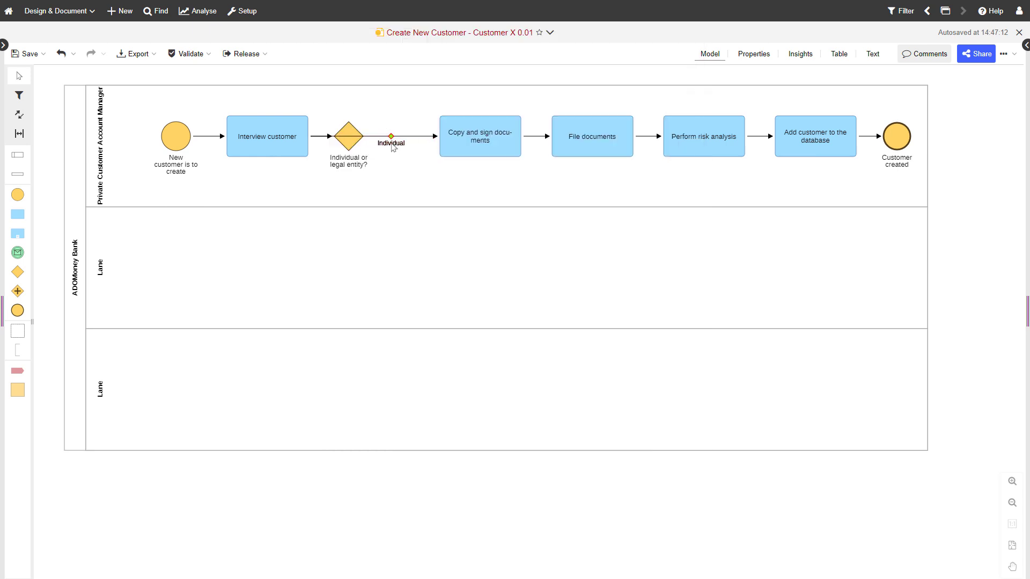
click(393, 147)
Step: From the "Individual or legal entity?" gateway, add a connected task "Collect the document of the economic owner" in the second lane
click(348, 138)
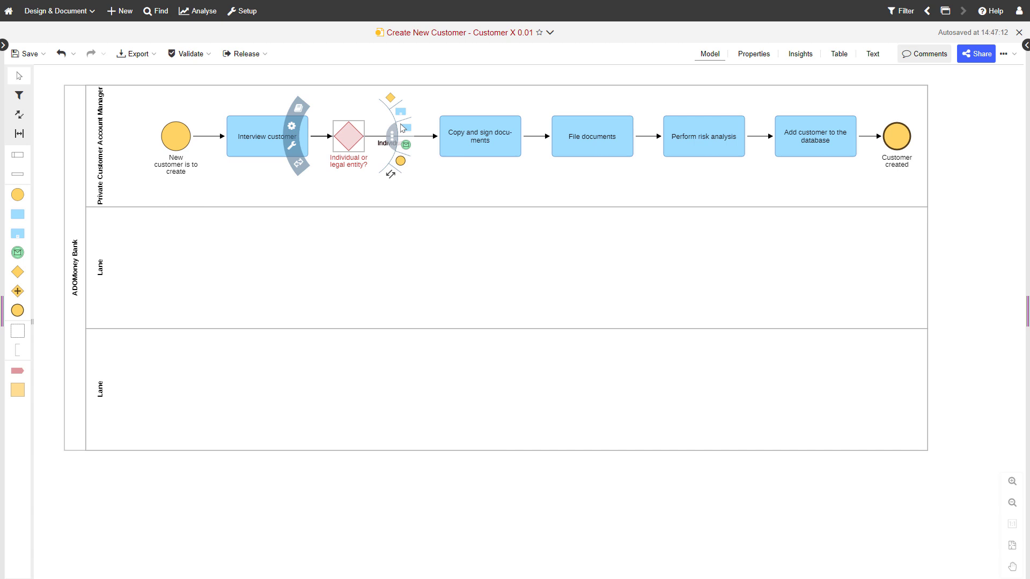
drag(401, 127, 413, 271)
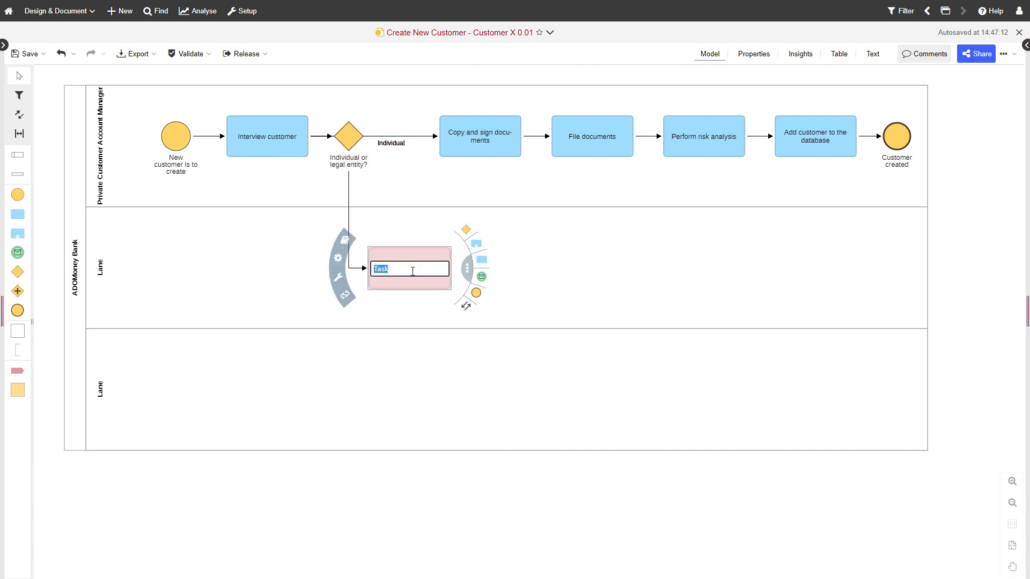
text(Collect the docume)
text(nt of the economic owner)
key(Return)
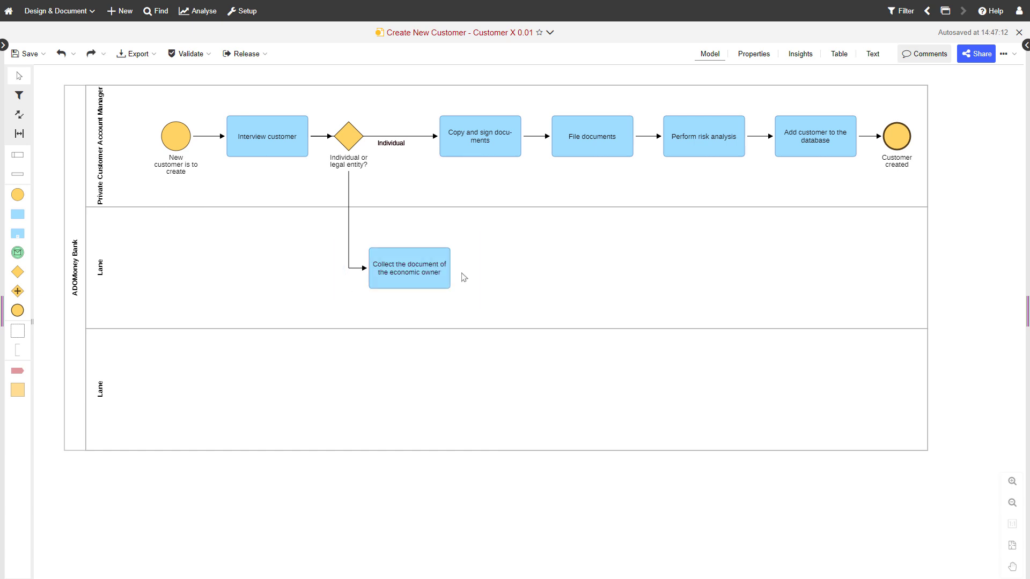
Step: Name the sequence flow from the gateway down to the second-lane task "Legal"
double_click(348, 210)
text(Legal)
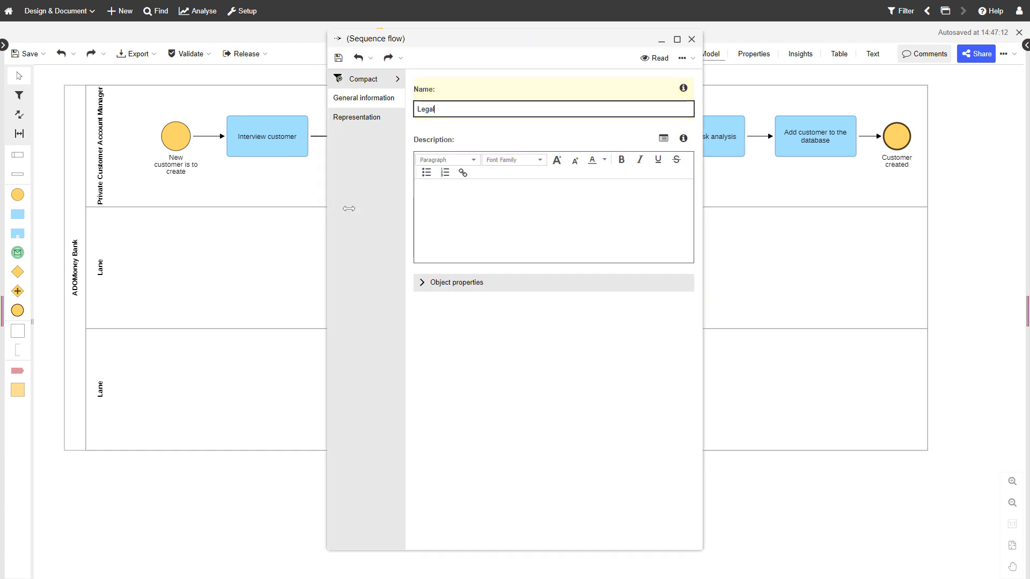
key(Return)
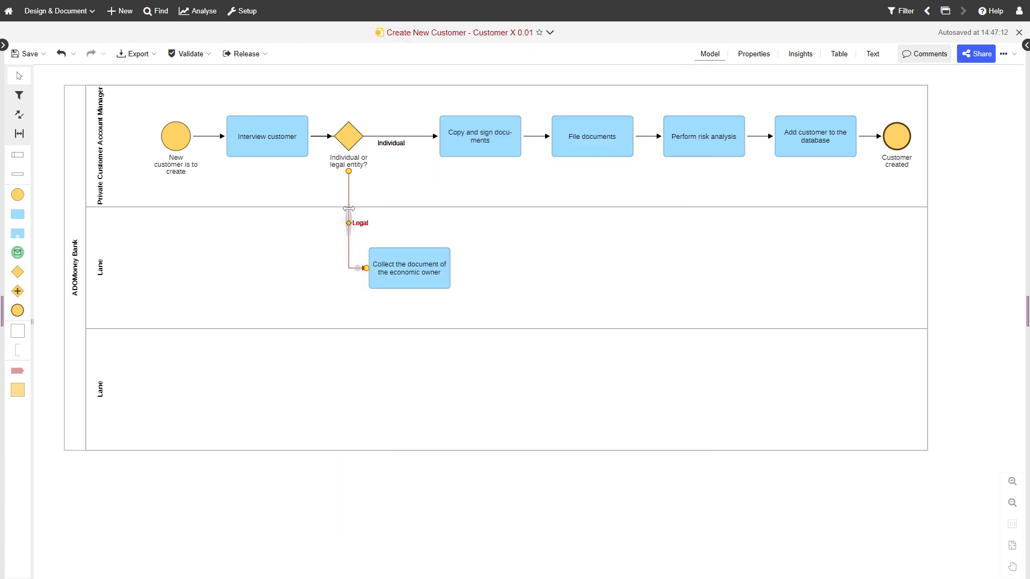
Step: Add an exclusive gateway named "Identity certifiable?" after the "Collect the document of the economic owner" task
click(445, 271)
click(466, 230)
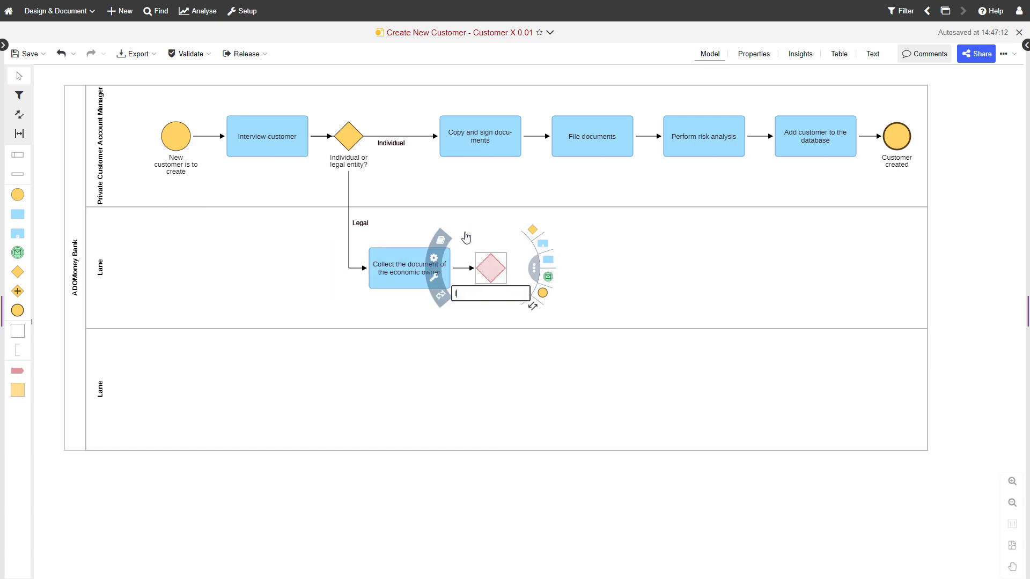
text(Identity certifiable?)
key(Return)
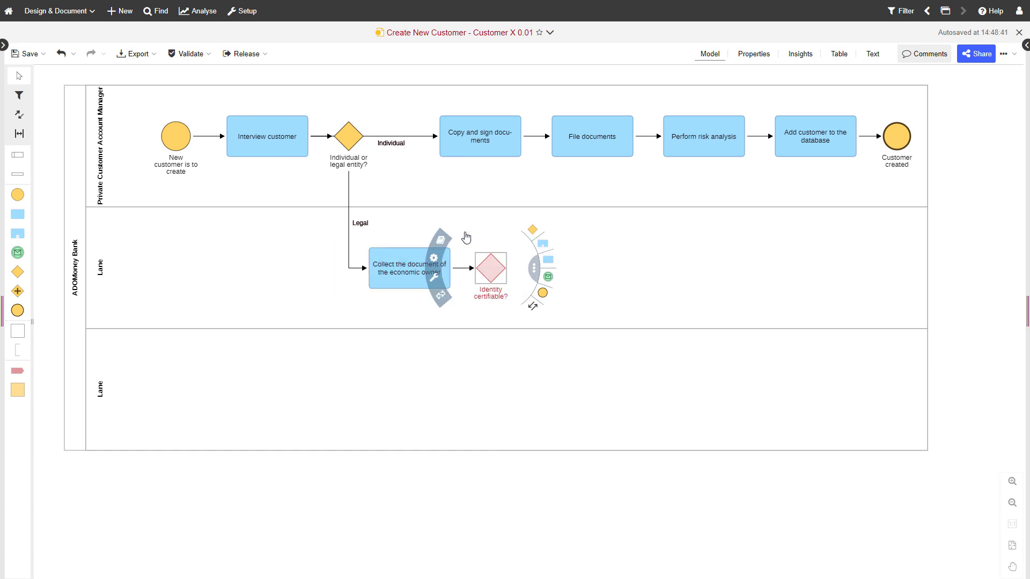
Step: After the "Identity certifiable?" gateway, add a task "End relationship" followed by an end event "Customer rejected"
click(548, 260)
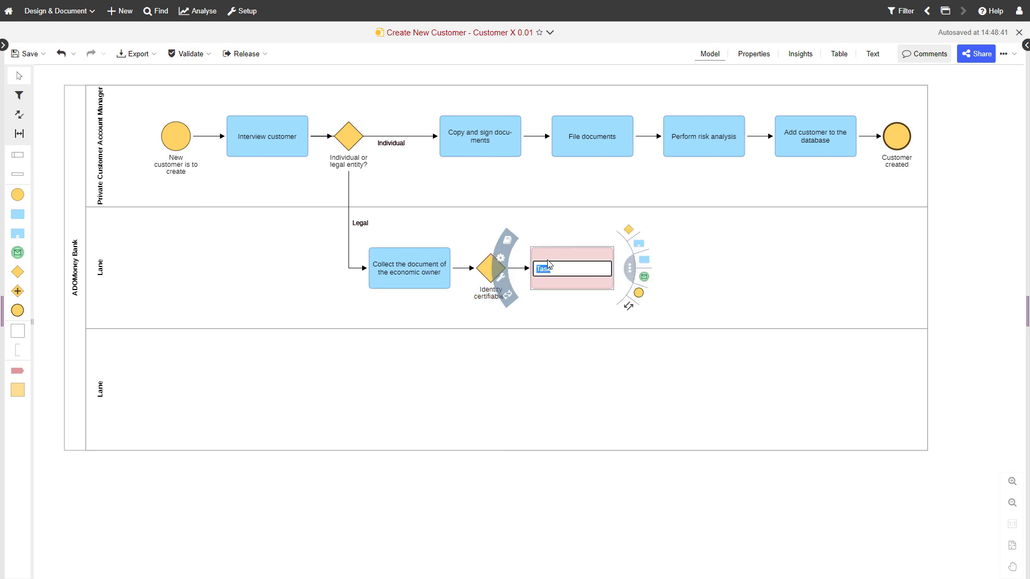
text(End relationship)
key(Return)
click(638, 293)
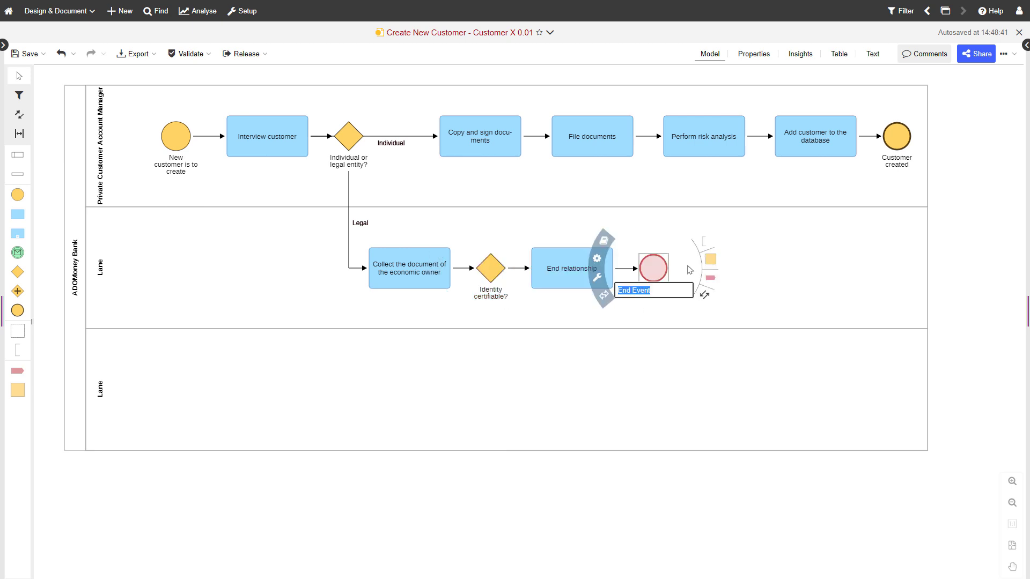
text(Customer rejected)
key(Return)
Step: Name the sequence flow from "Identity certifiable?" to "End relationship" "No"
double_click(519, 269)
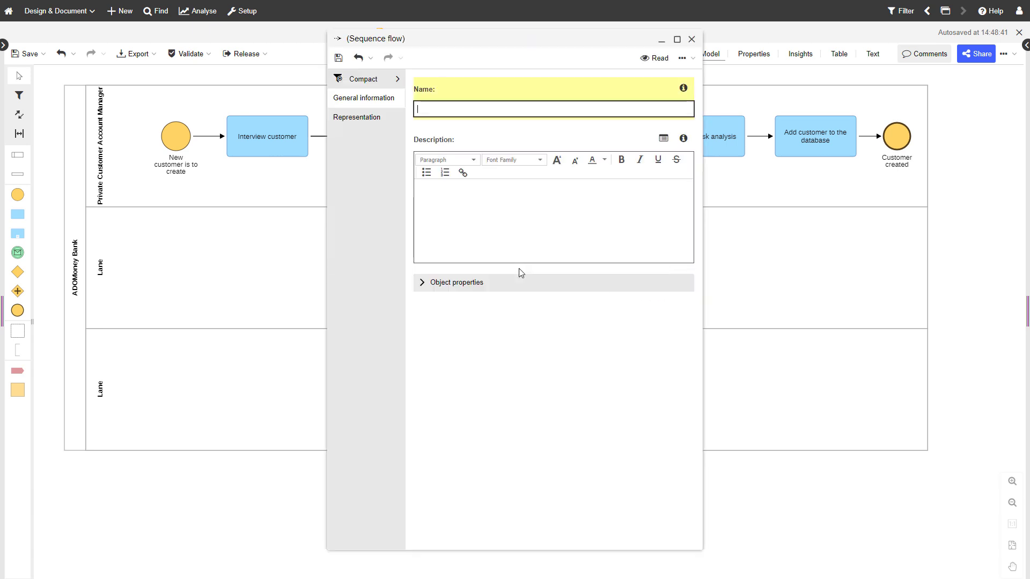
text(No)
key(Return)
Step: Move the top-lane elements from "Copy and sign documents" through "Customer created" further right to make room for another connection
click(489, 265)
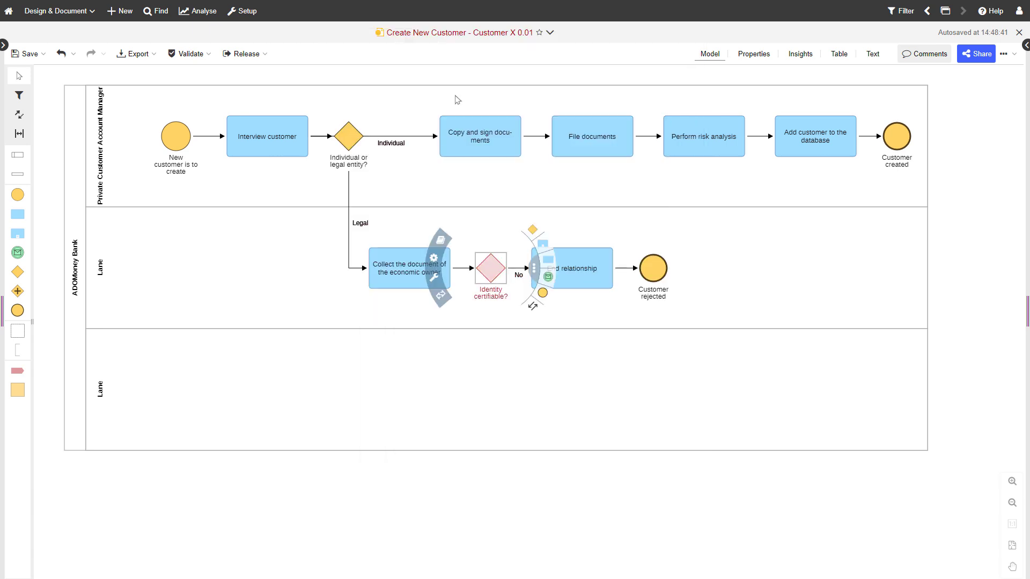
drag(424, 96, 948, 182)
drag(501, 150, 607, 145)
Step: Connect the "Identity certifiable?" gateway to "Copy and sign documents" with a sequence flow named "Yes"
click(493, 273)
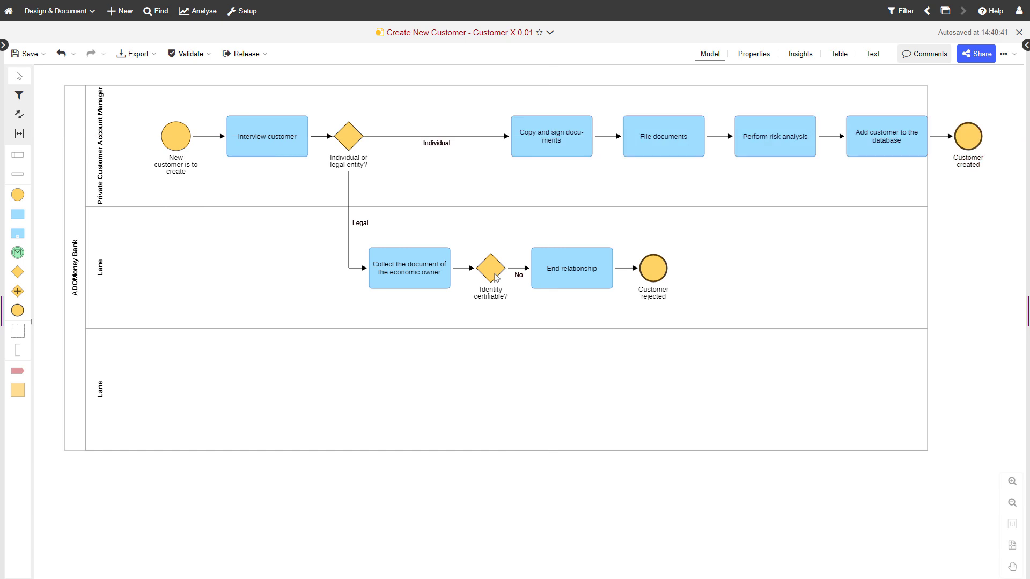
drag(531, 309, 539, 142)
double_click(481, 190)
text(Yes)
key(Return)
Step: Widen the ADOMoney Bank pool to the right so it encloses the "Customer created" end event
click(735, 271)
drag(927, 102, 1011, 102)
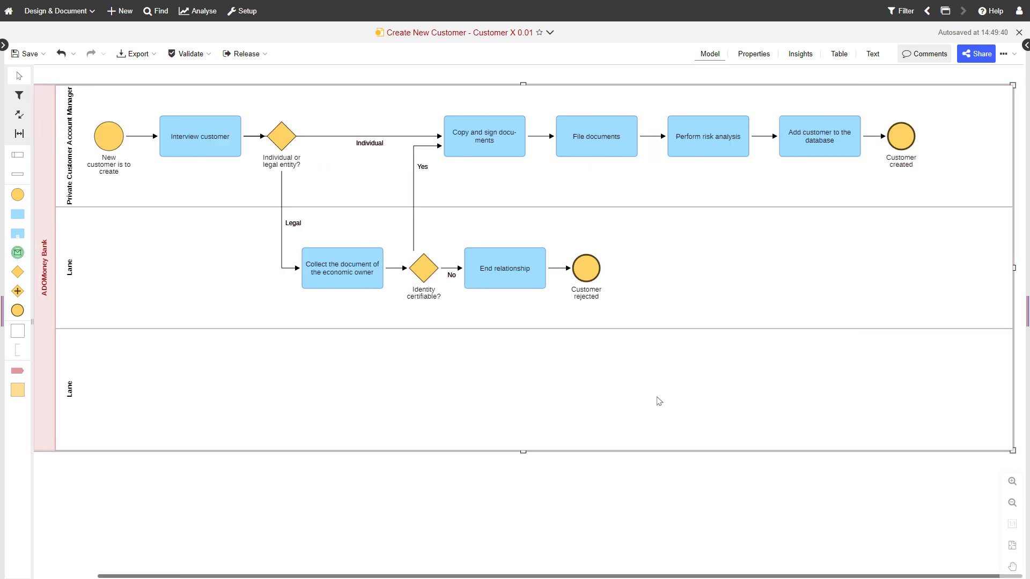
Step: Rename the middle lane of the ADOMoney Bank pool "Corporate Account Manager"
click(511, 494)
double_click(73, 276)
text(Corporate)
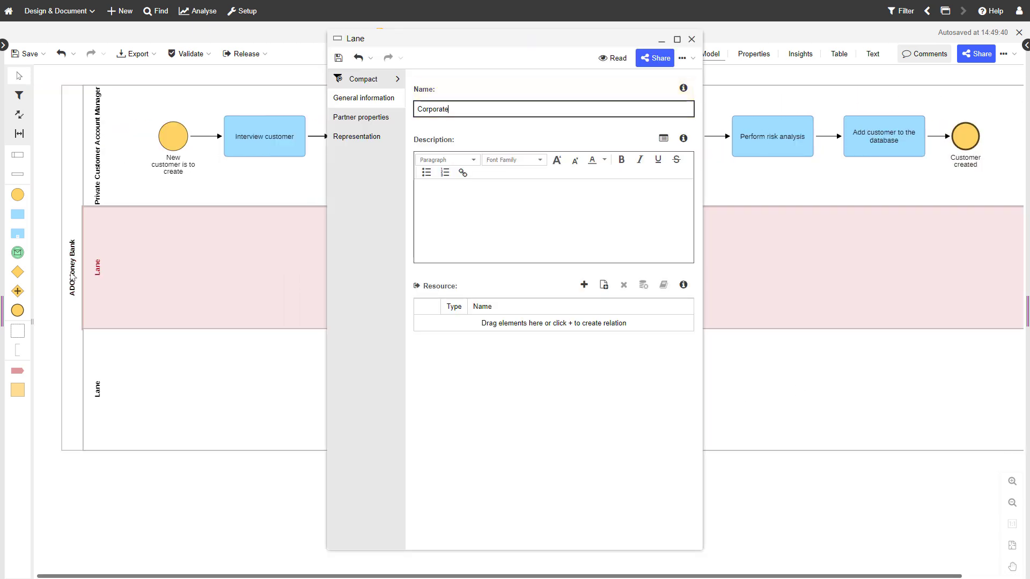
text( Account Manager)
key(Return)
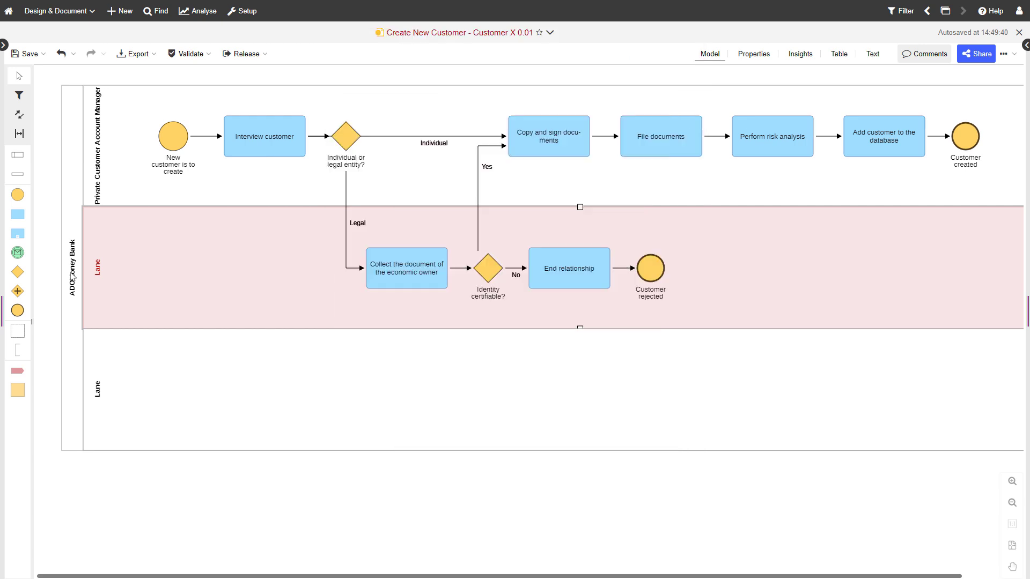
click(744, 392)
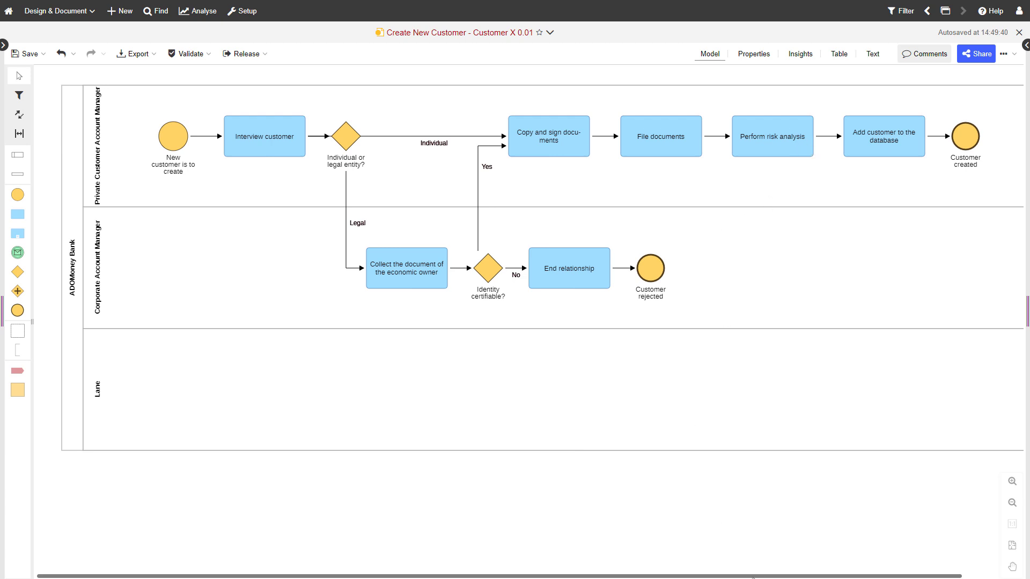
Step: Insert an exclusive gateway named "Subject to approval" between "Perform risk analysis" and "Add customer to the database"
drag(756, 578, 816, 577)
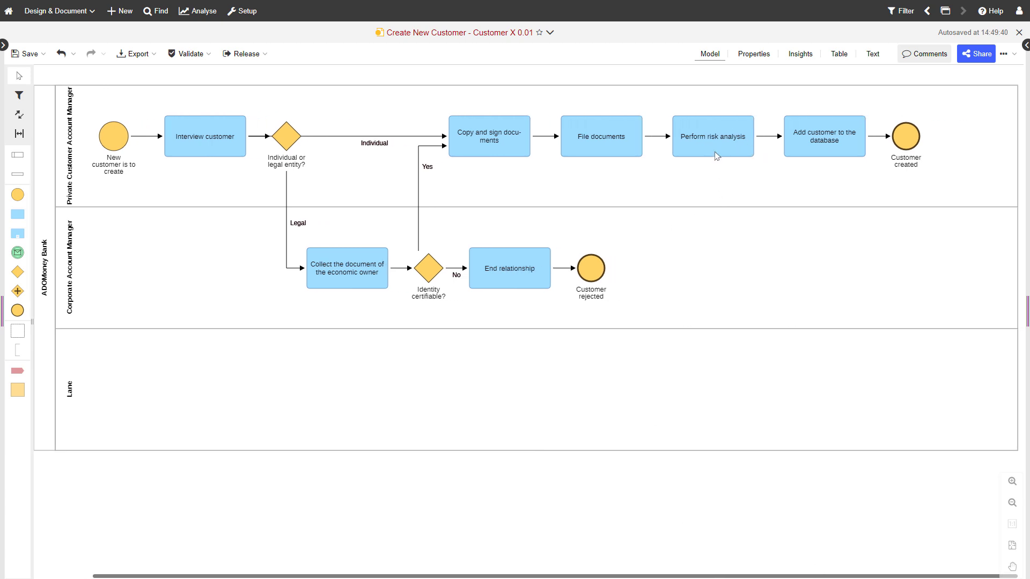
click(749, 122)
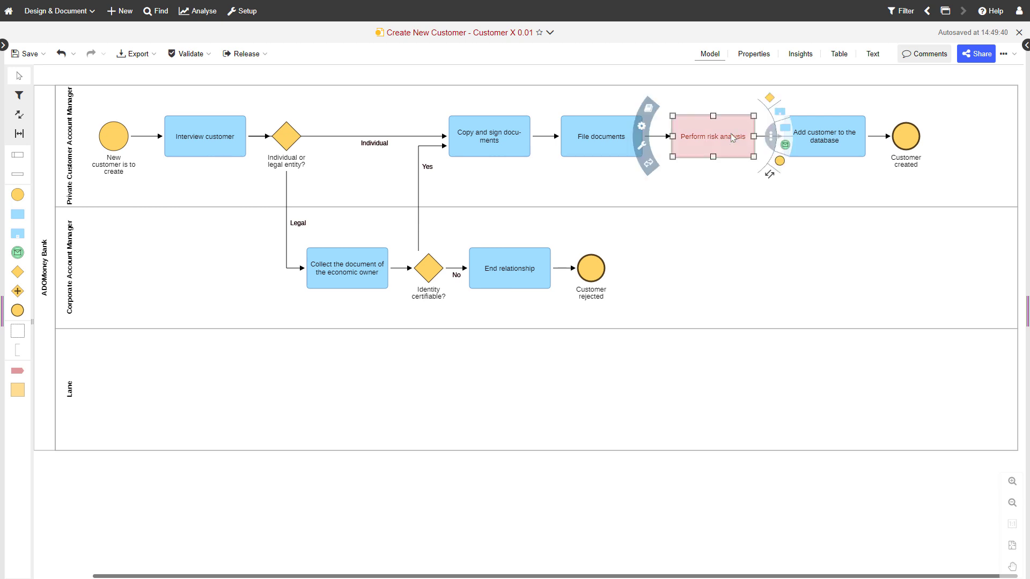
click(770, 99)
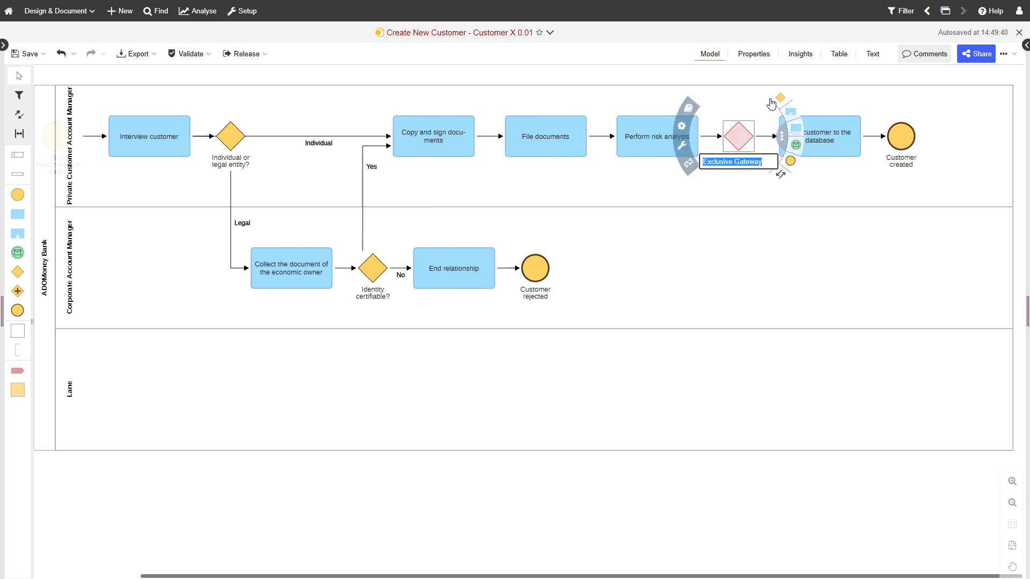
text(Subject to approval)
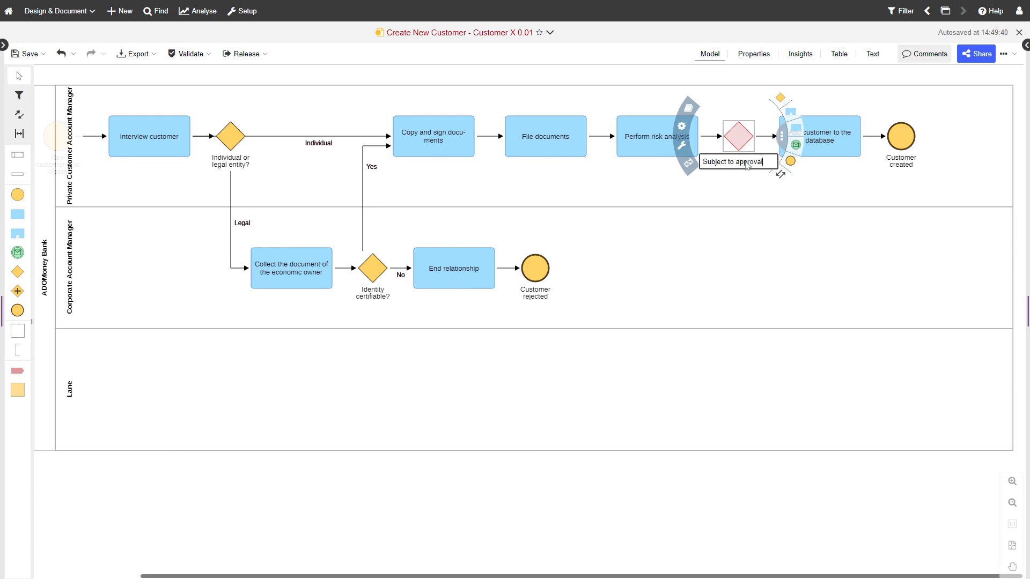
key(Return)
Step: Name the sequence flow from "Subject to approval" to "Add customer to the database" "No"
double_click(762, 137)
text(No)
key(Escape)
Step: Add a task in the lowest lane directly below the "Subject to approval" gateway, connected from that gateway
click(742, 138)
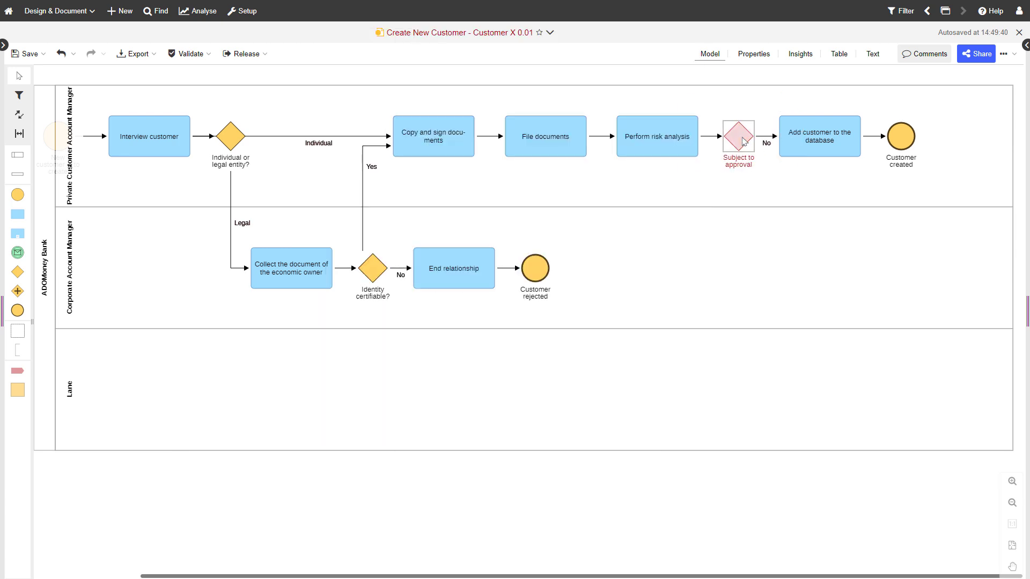
drag(796, 128, 735, 392)
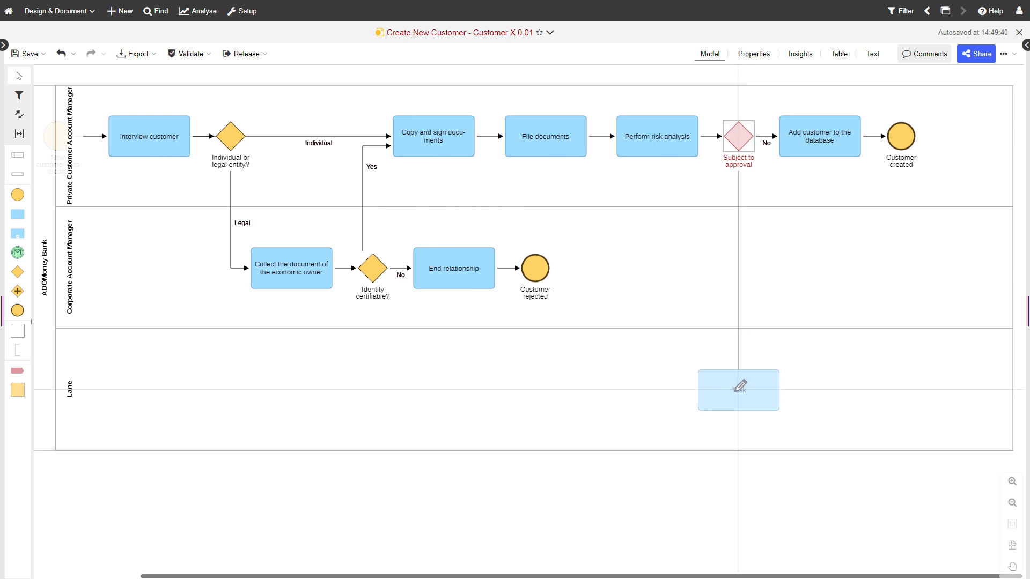
drag(735, 391, 735, 392)
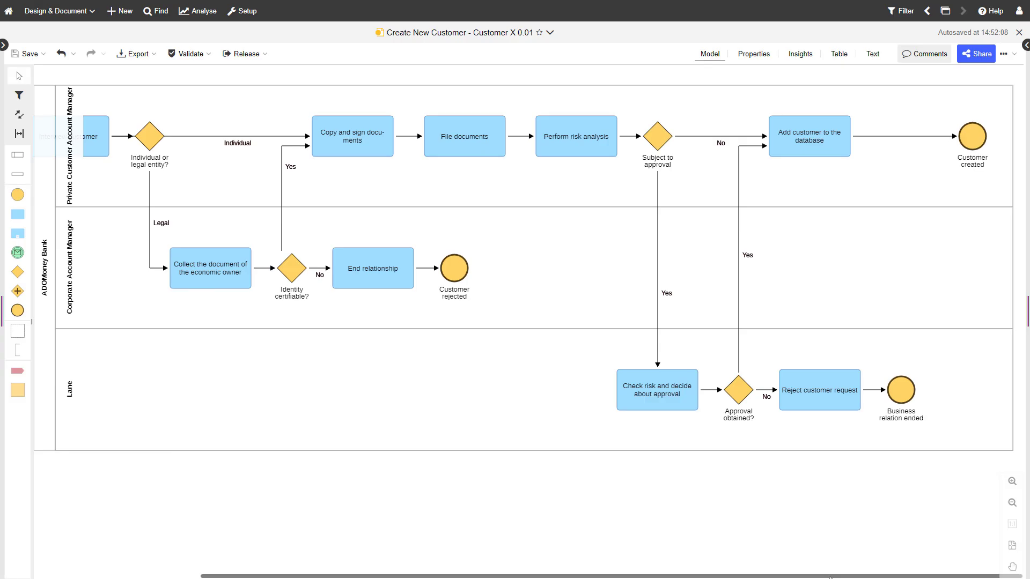
Step: Rename the lowest lane of the pool "Head of Market Service"
drag(830, 577, 669, 577)
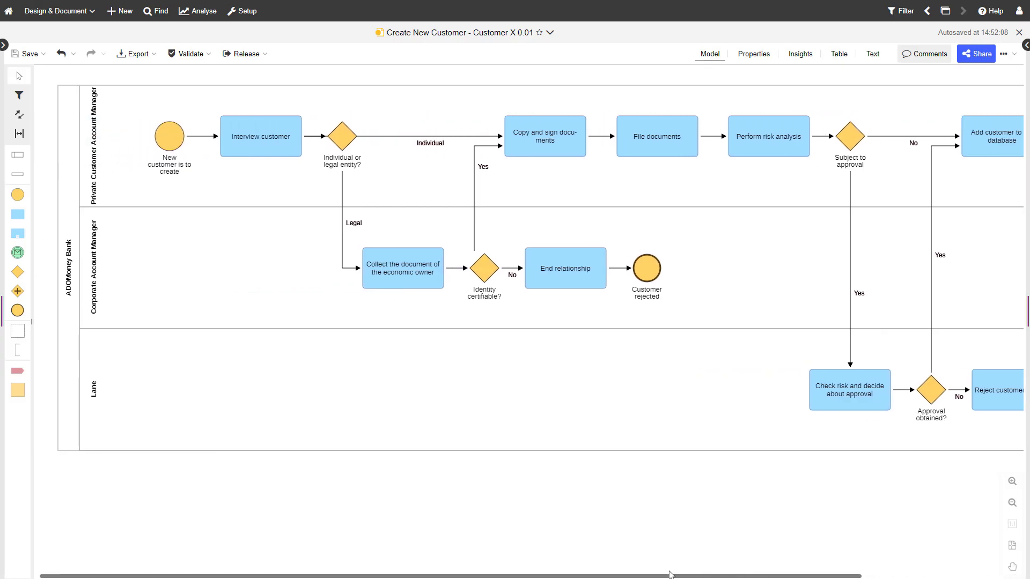
click(97, 394)
double_click(97, 394)
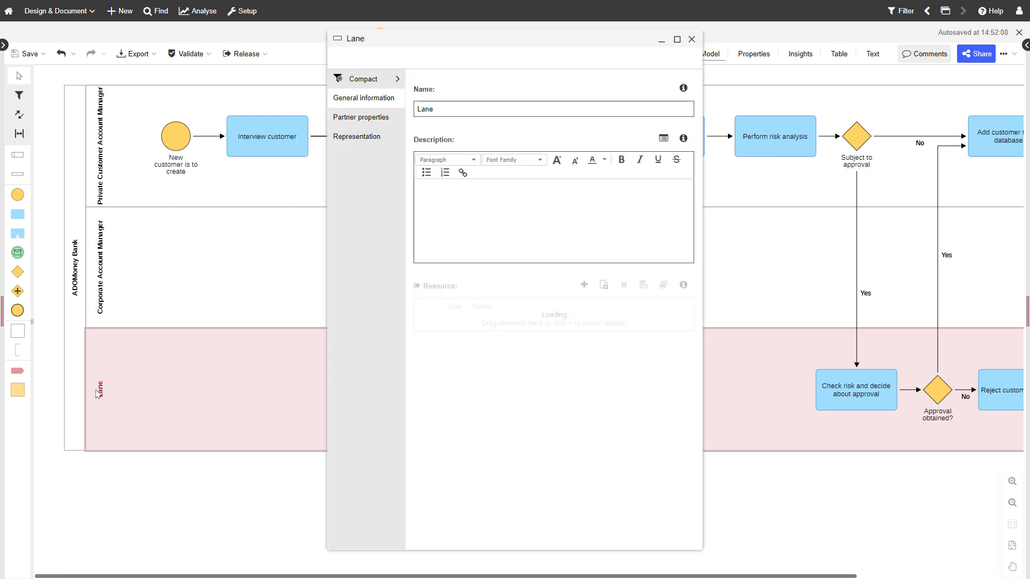
text(Head of Market Service)
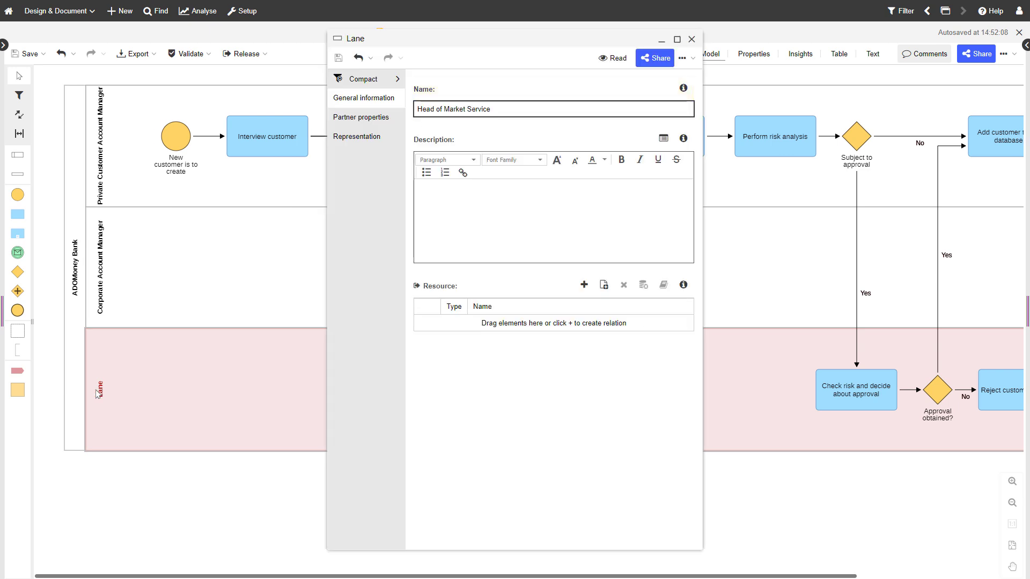
key(Return)
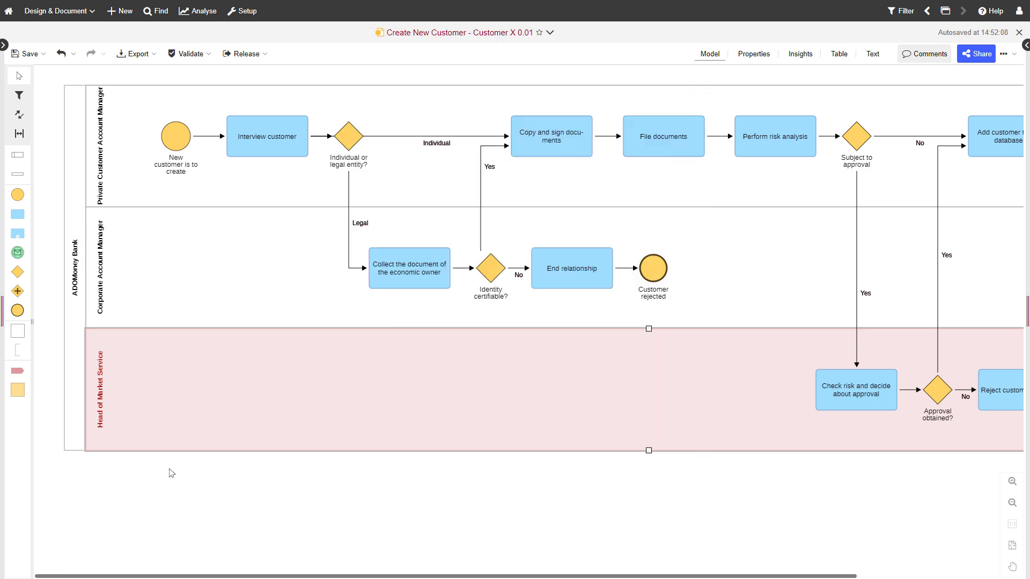
click(337, 539)
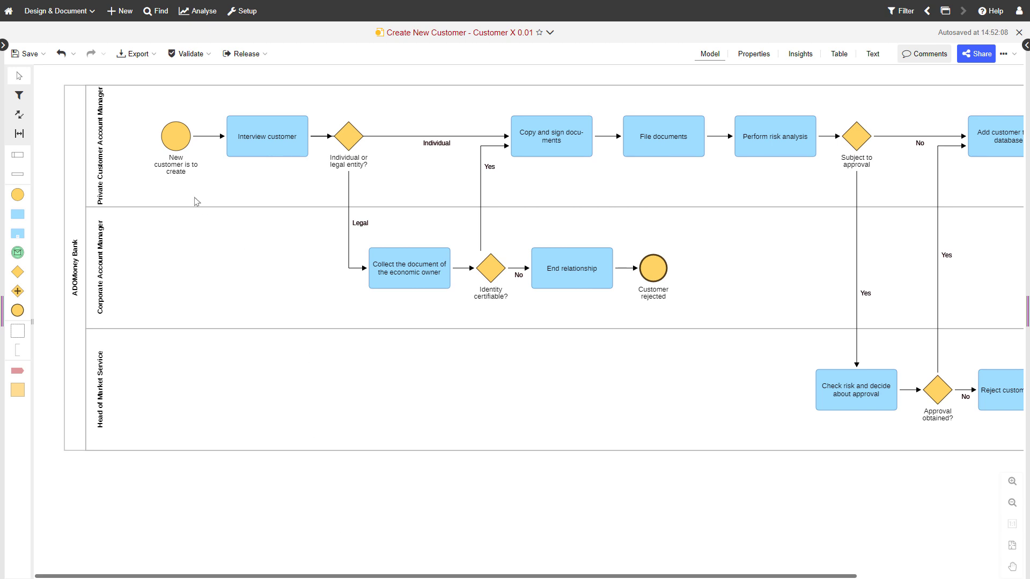
Step: Search the repository objects for "private customer" and assign the Private Customer Account Manager role to the matching lane as referenced partner (role)
click(5, 46)
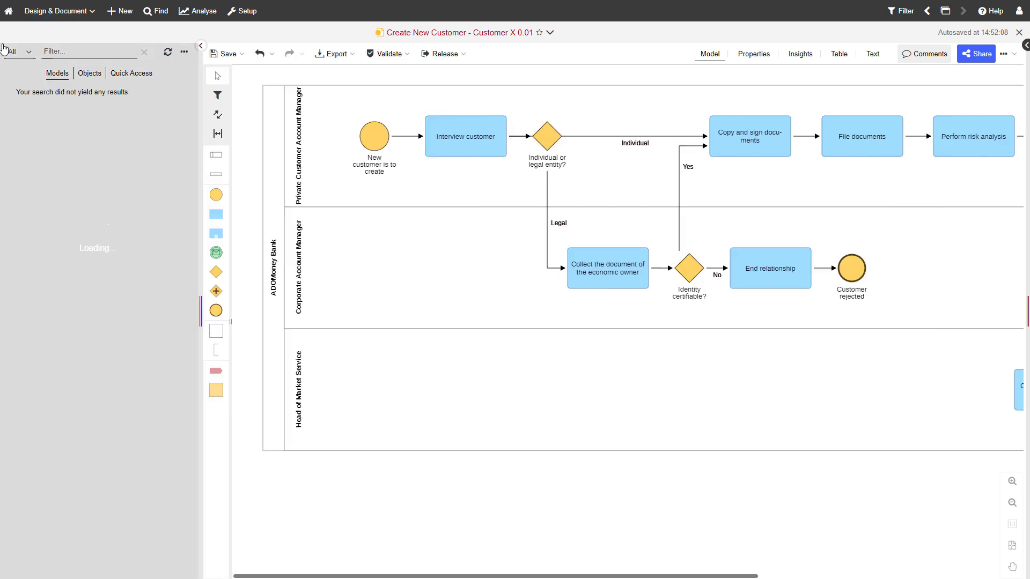
click(85, 54)
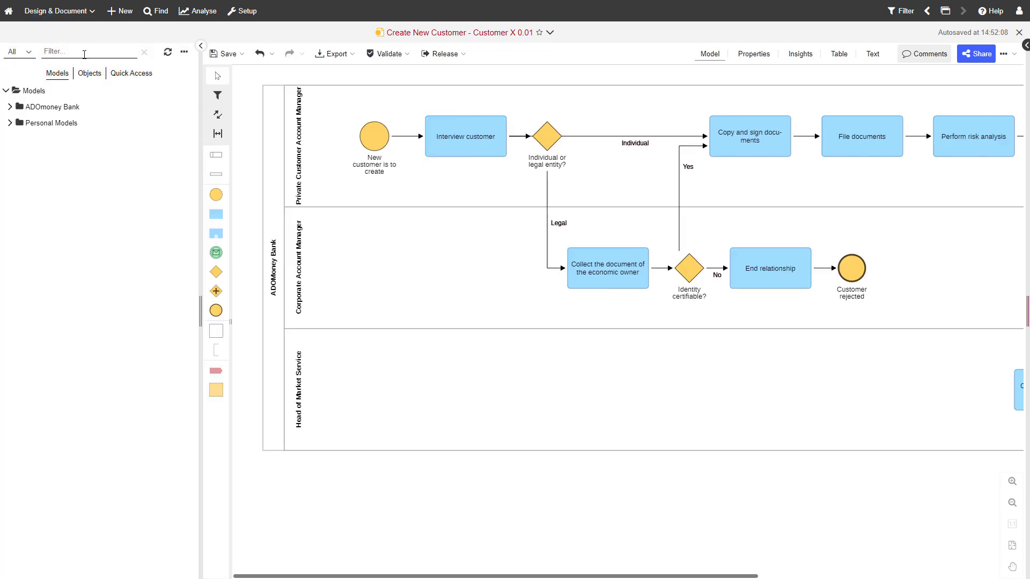
click(89, 73)
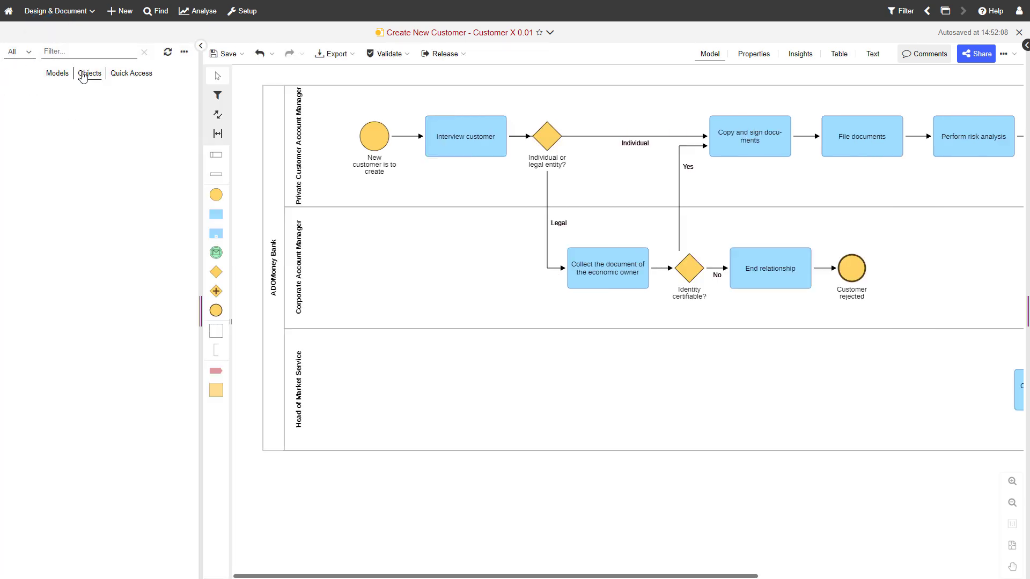
click(73, 51)
text(private customer)
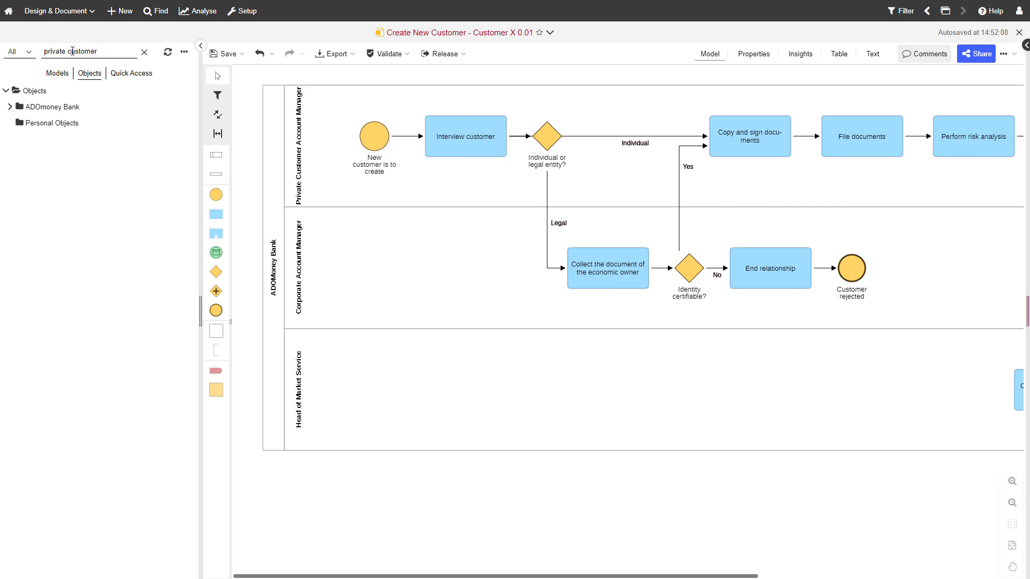
drag(80, 255, 287, 182)
drag(310, 167, 311, 168)
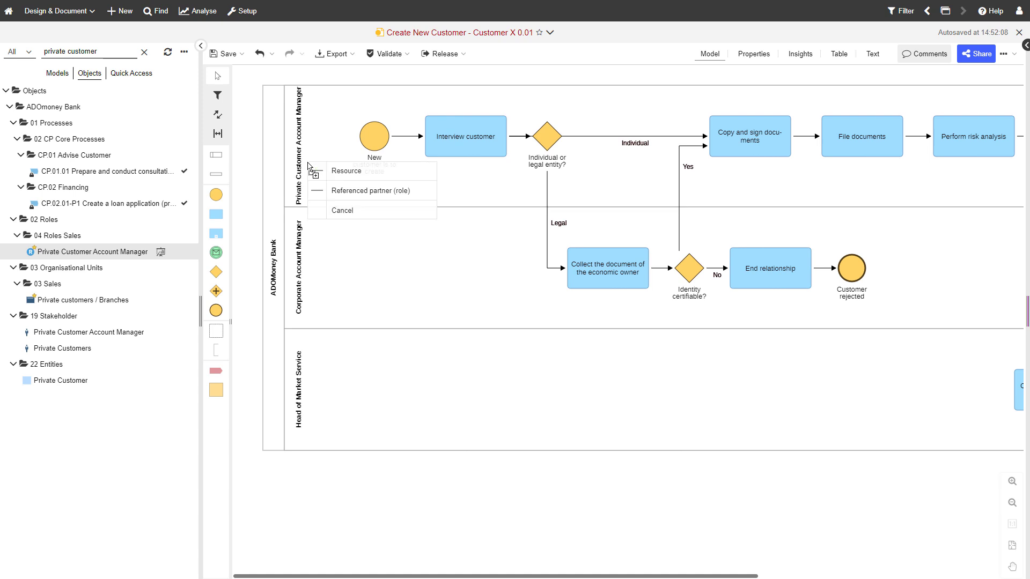
click(422, 201)
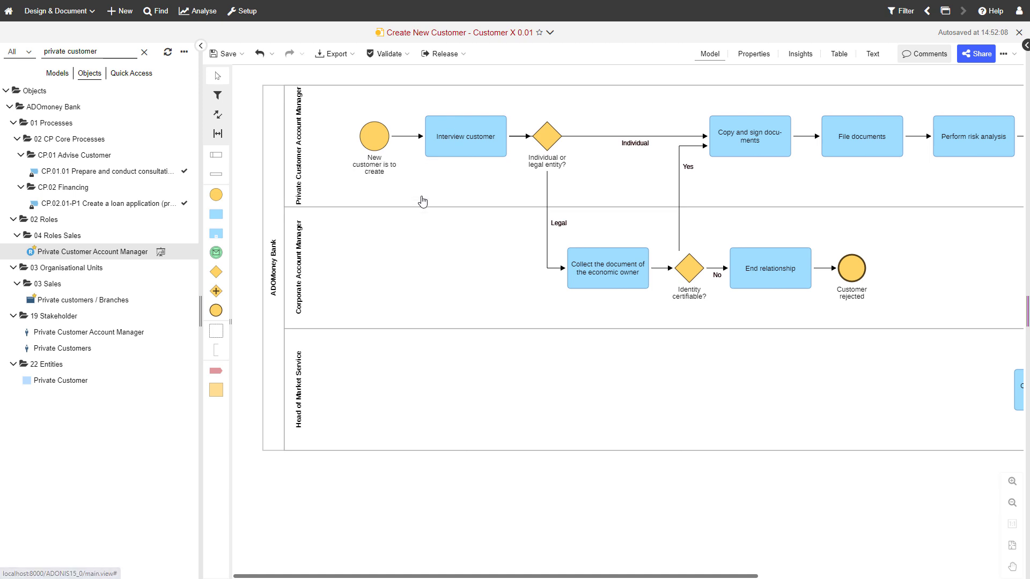
Step: Set the Corporate Account Manager role as the referenced partner (role) in the Corporate Account Manager lane's partner properties
double_click(368, 288)
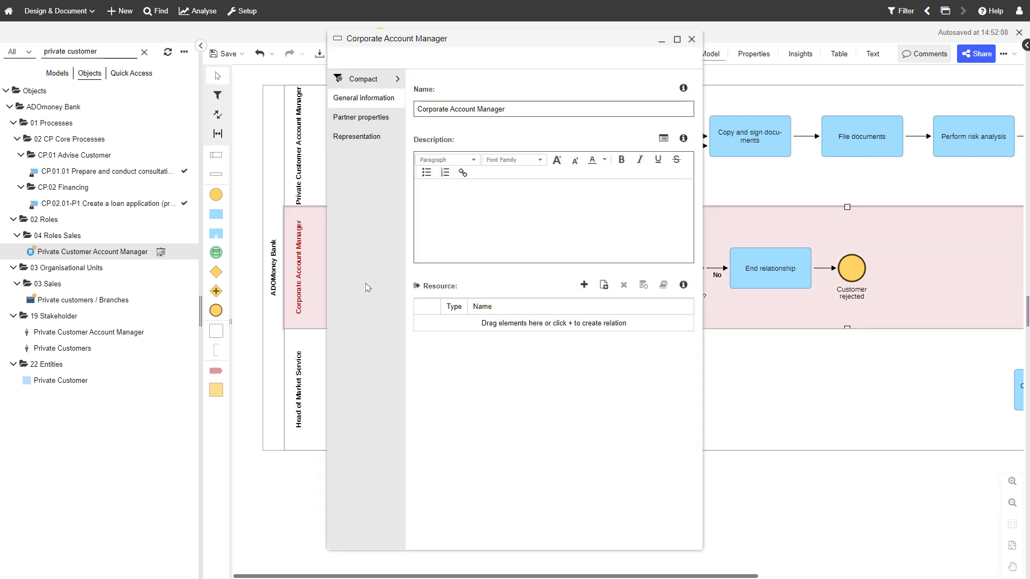
click(379, 123)
click(600, 90)
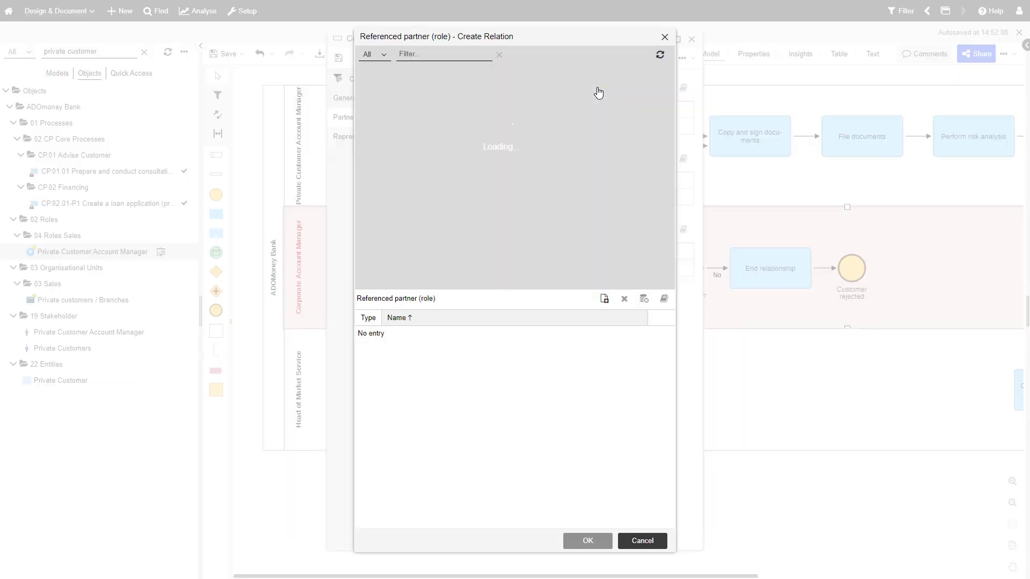
text(corporate)
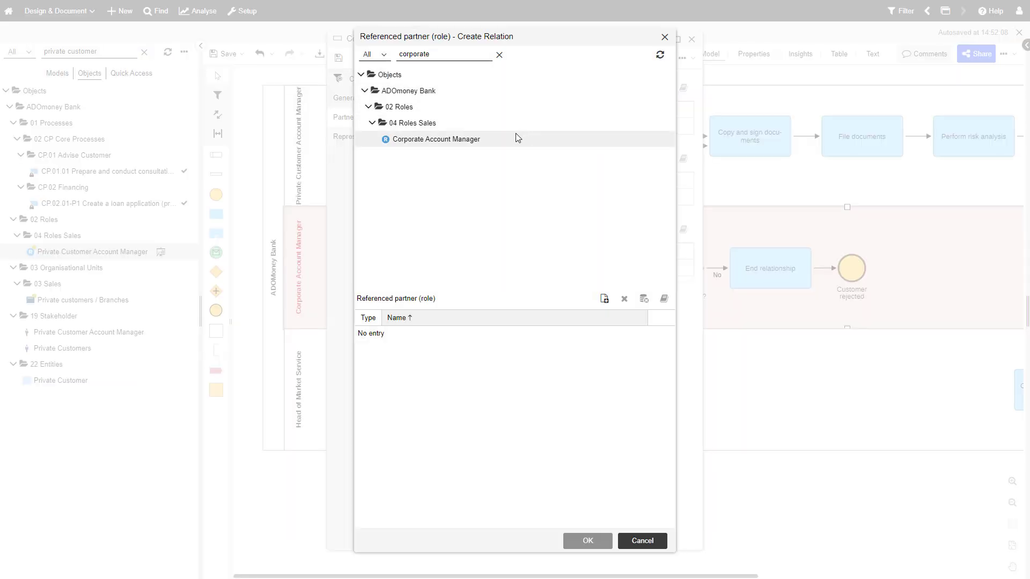
click(518, 137)
click(585, 541)
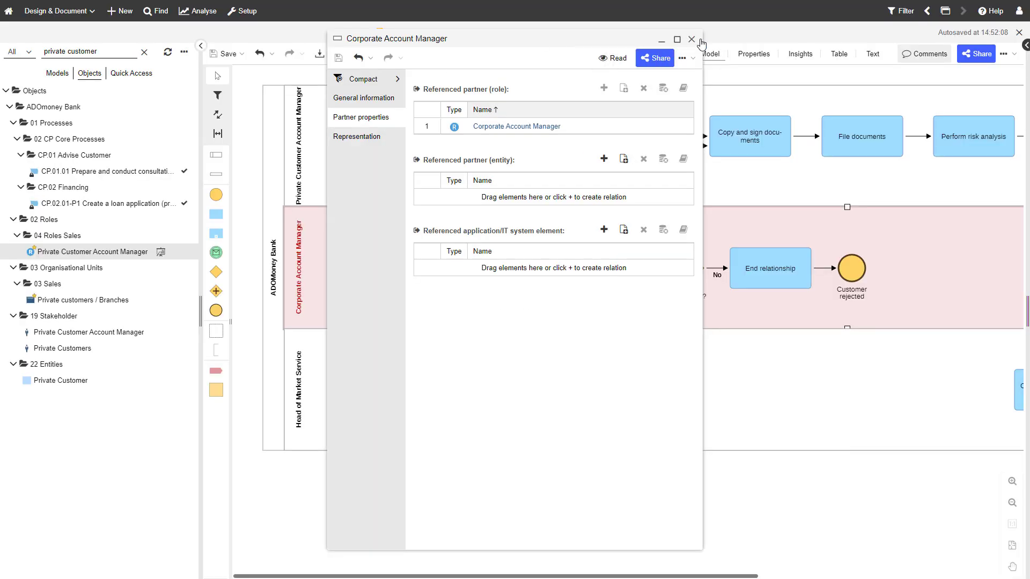
click(691, 39)
Step: Search the repository objects for "head of market" and assign the Head of Market Service role to its lane as referenced partner (role)
drag(113, 54, 38, 52)
text(head o)
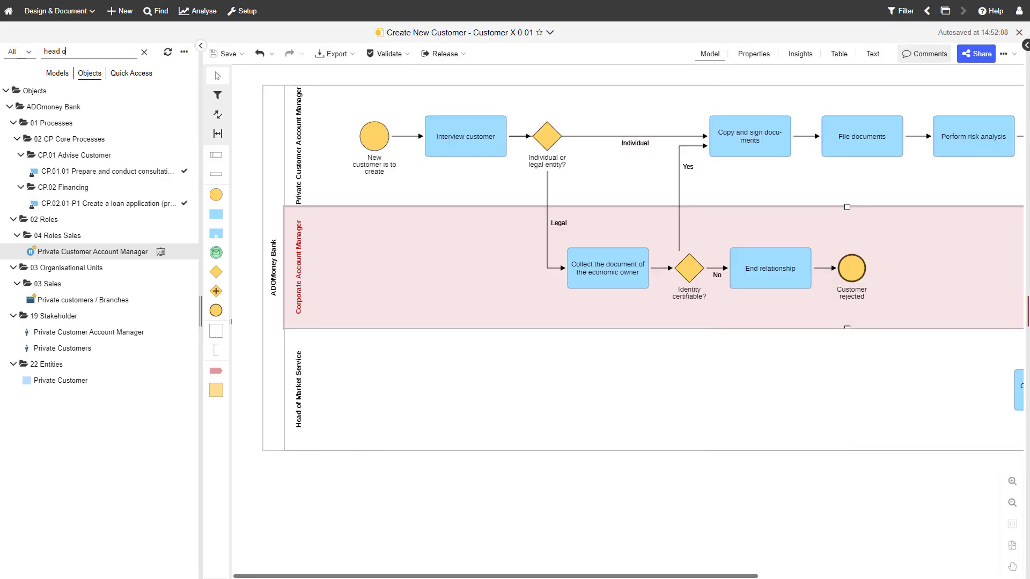
text(f market)
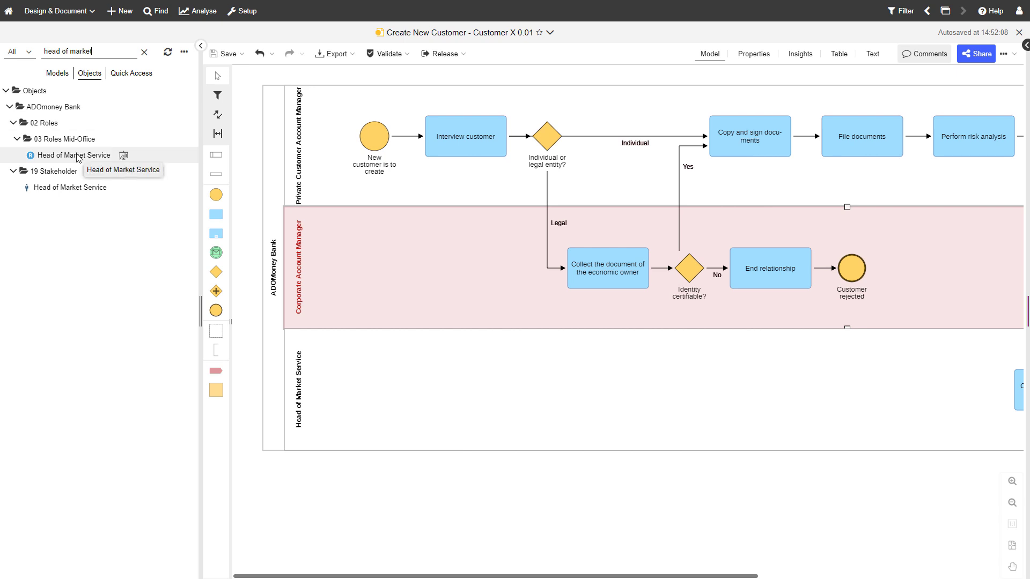
drag(67, 159, 317, 376)
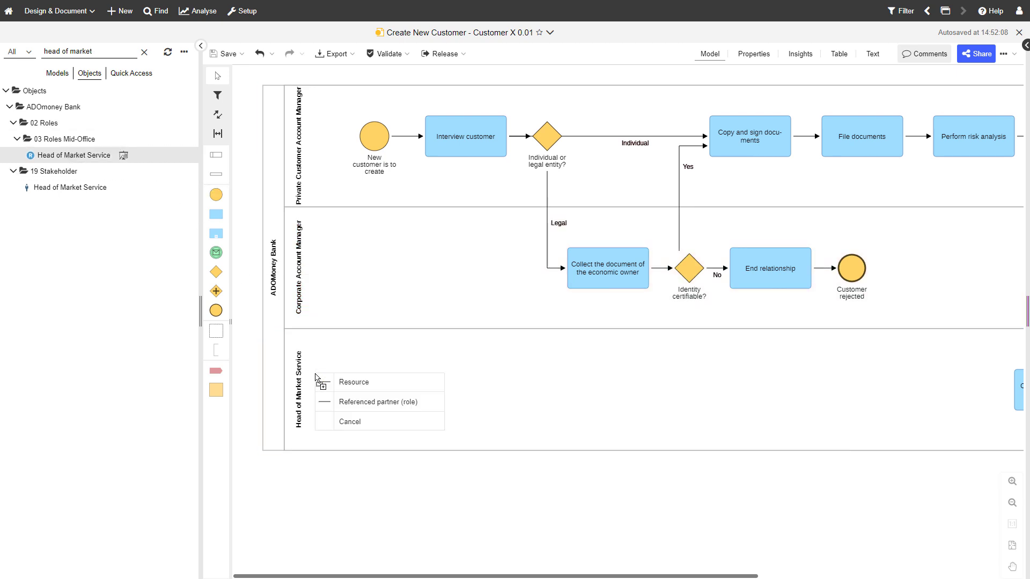
click(407, 408)
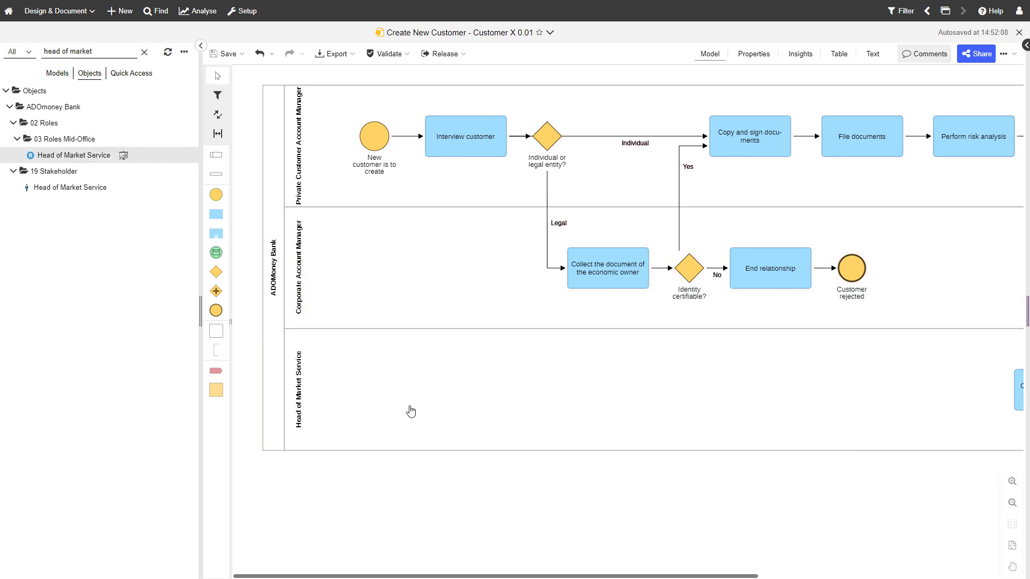
Step: Hide the object explorer and save the "Create New Customer" model
click(202, 45)
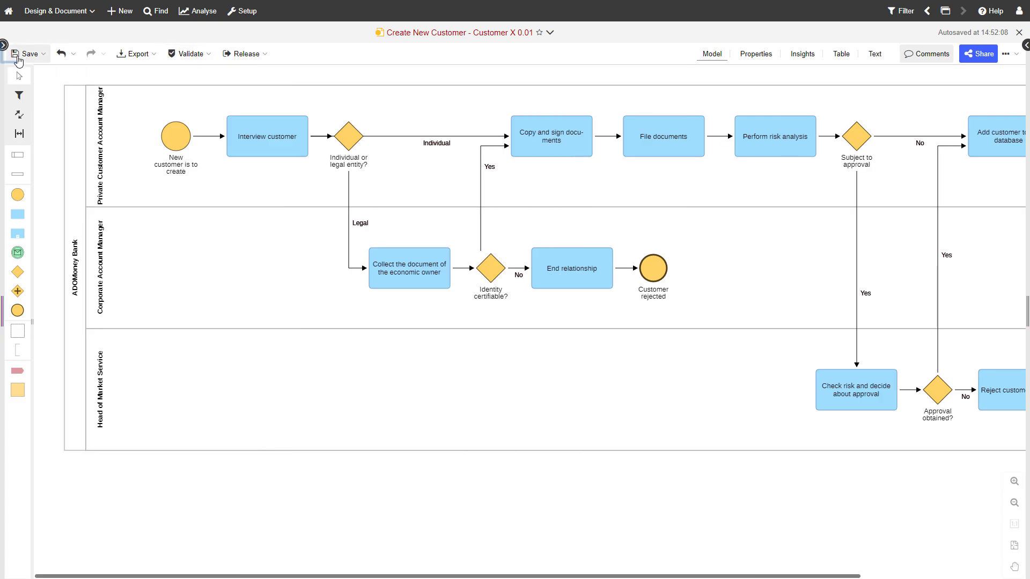
click(19, 55)
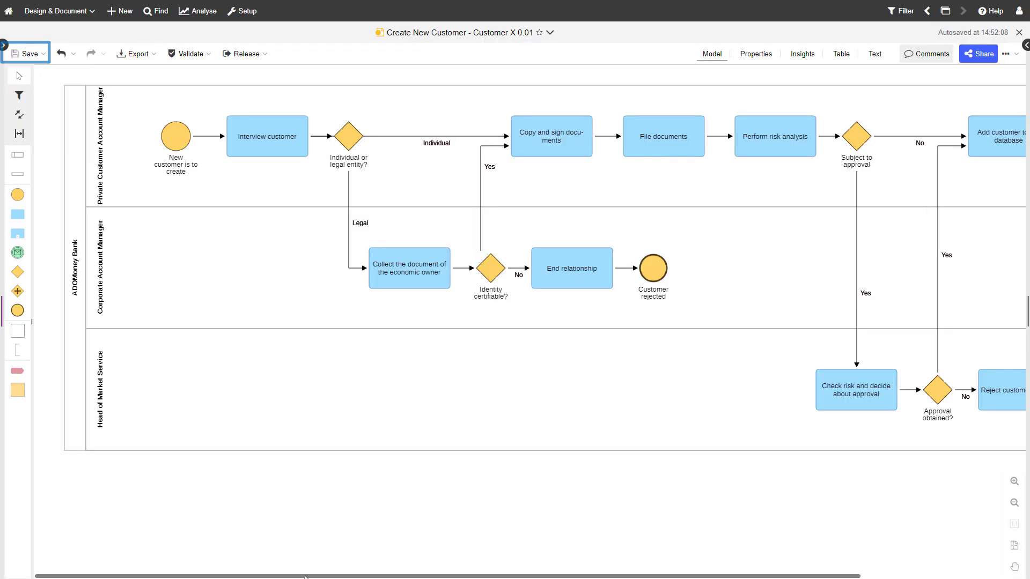
mouse_move(304, 577)
mouse_down()
mouse_move(500, 577)
mouse_move(288, 570)
mouse_up()
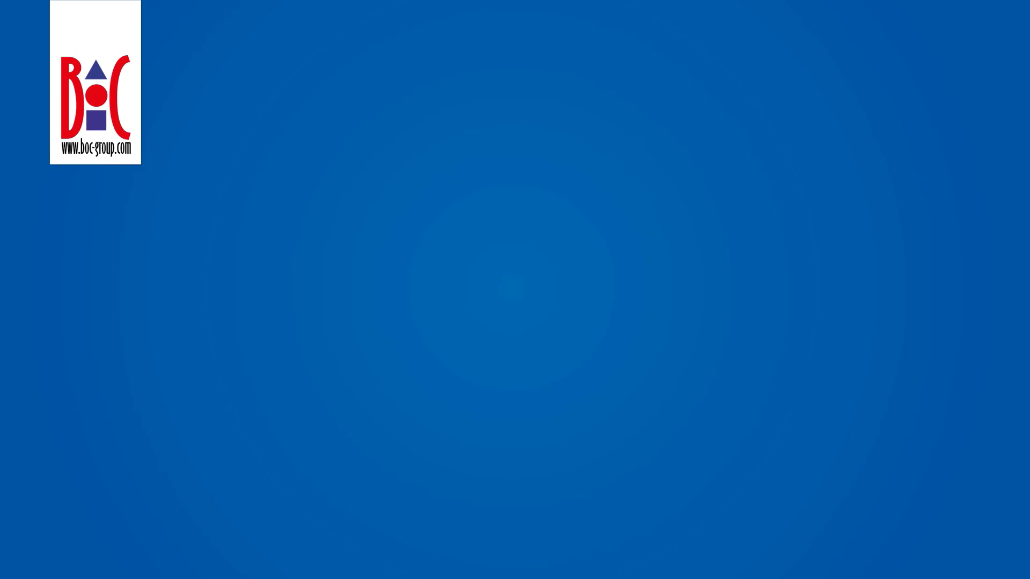